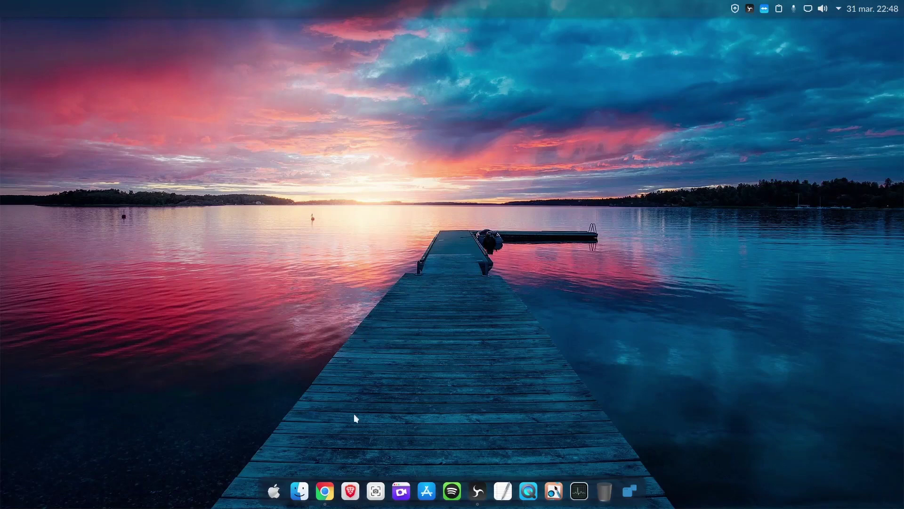
Restore the Google Chrome window showing the Linux & Work YouTube channel's Videos tab
left_click(324, 490)
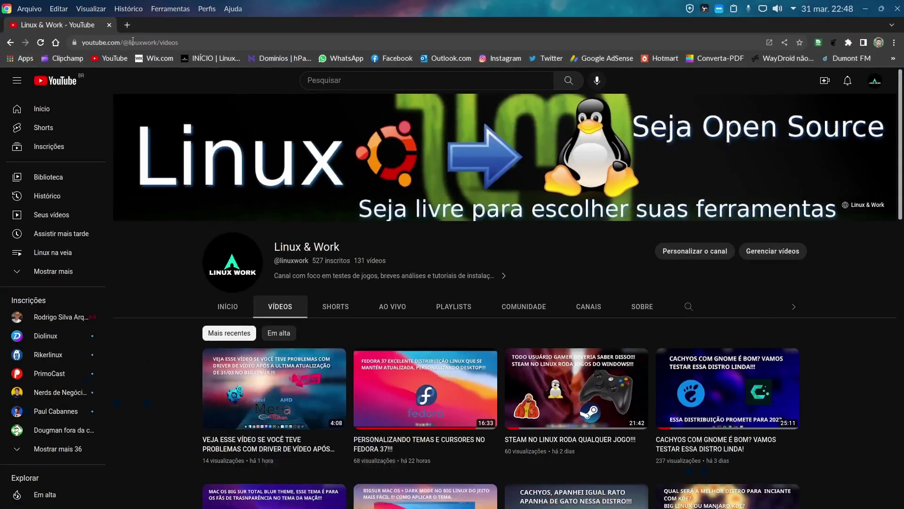
In a new tab, search Google for 'ubuntu cinnamon' and open the ubuntucinnamon.org site
left_click(127, 25)
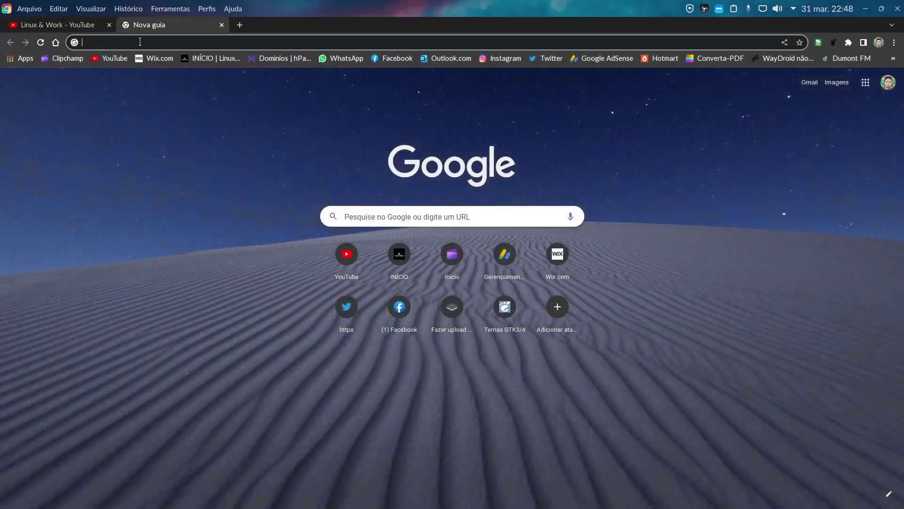
type("ubunut")
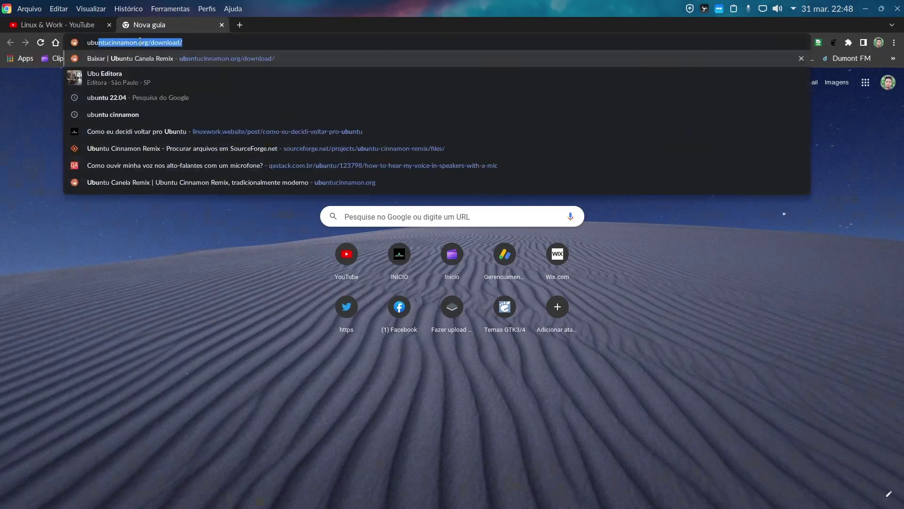
key("BackSpace")
key("BackSpace")
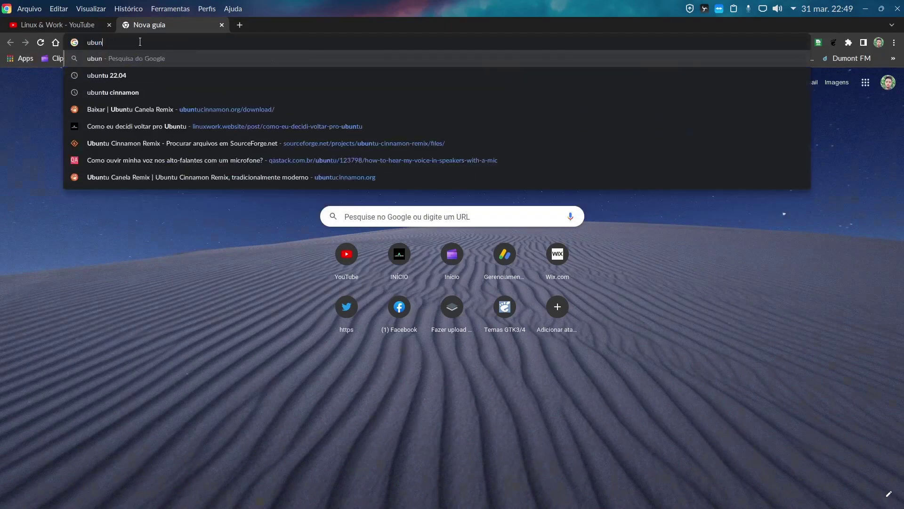
type("tu c")
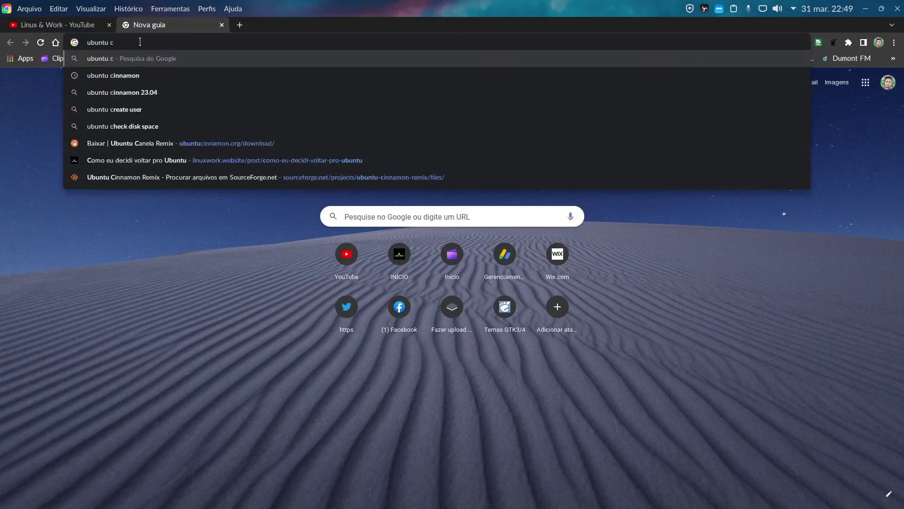
left_click(137, 70)
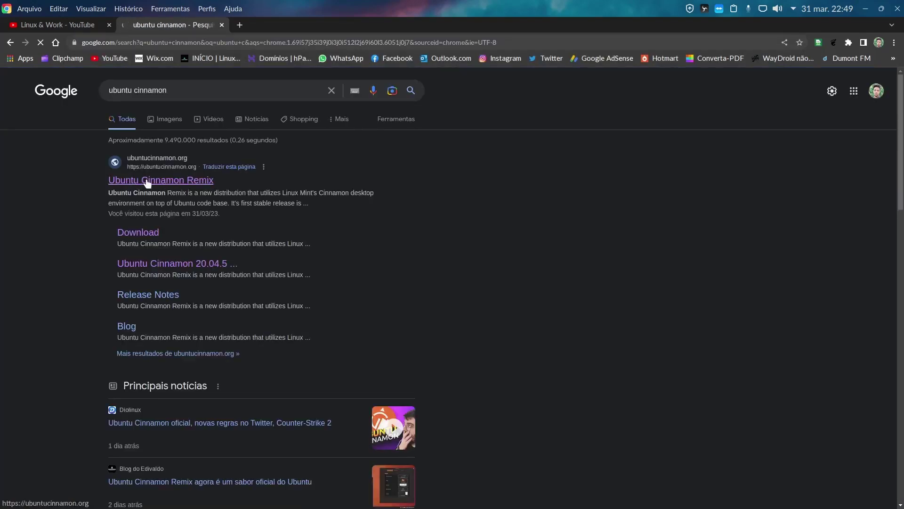
left_click(151, 183)
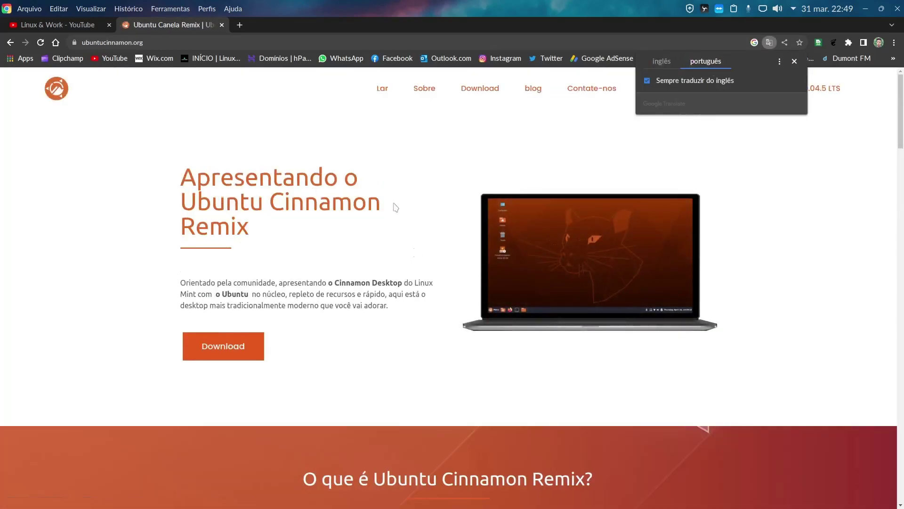
Browse the site's Download page, then close that tab
left_click(476, 94)
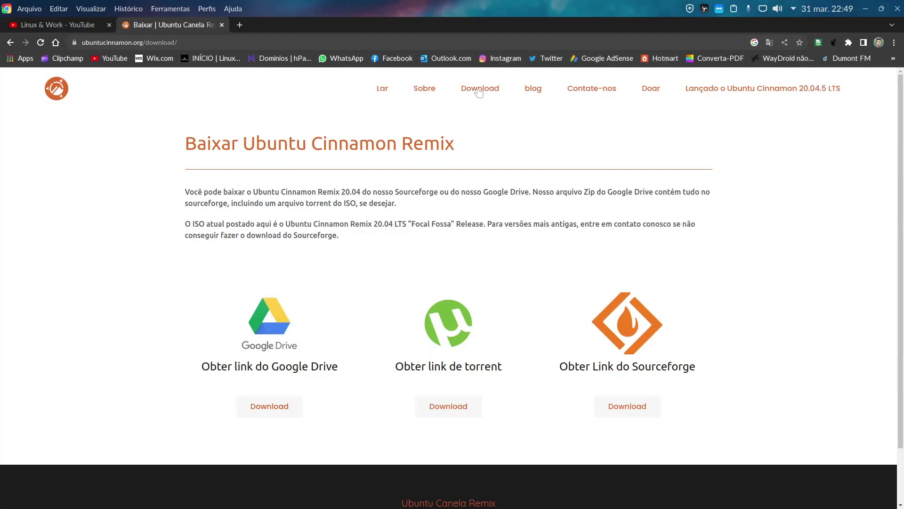
scroll(437, 283, "down", 2)
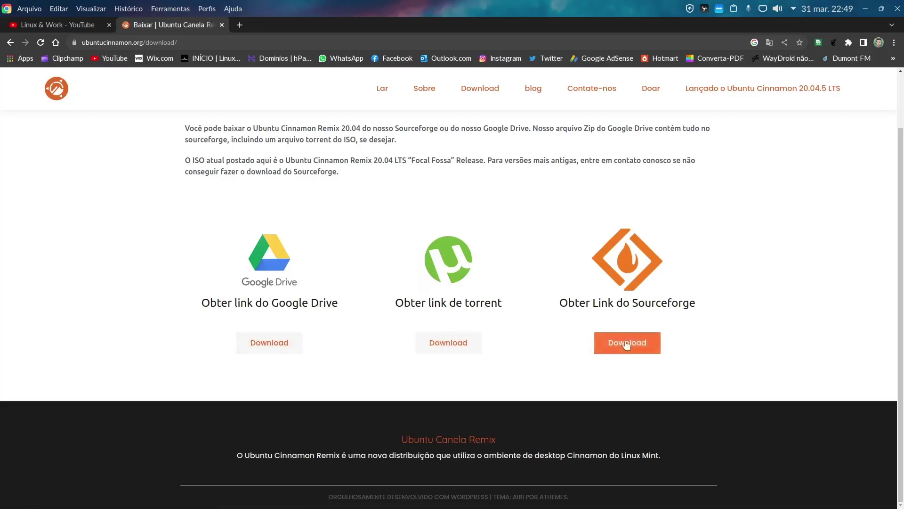
scroll(263, 77, "up", 2)
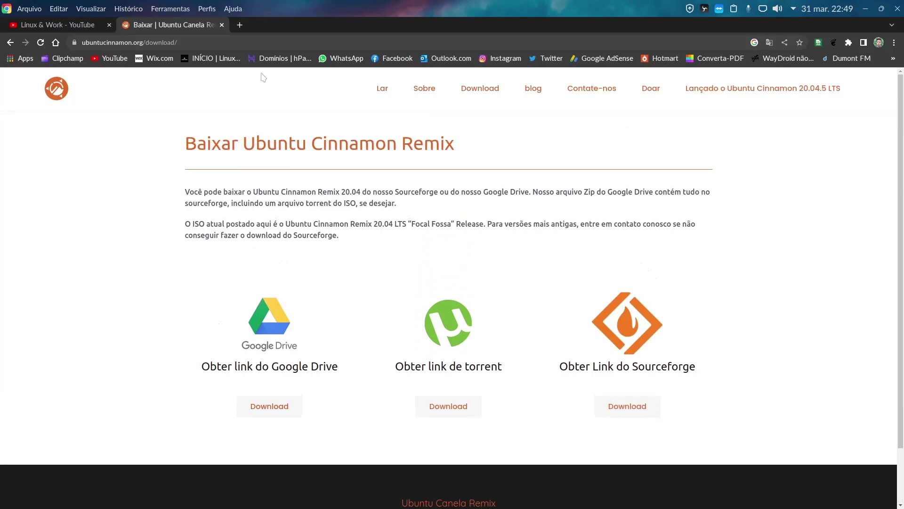
left_click(222, 24)
Minimize Chrome and launch GNOME Boxes from the launcher search with 'gn'
left_click(866, 9)
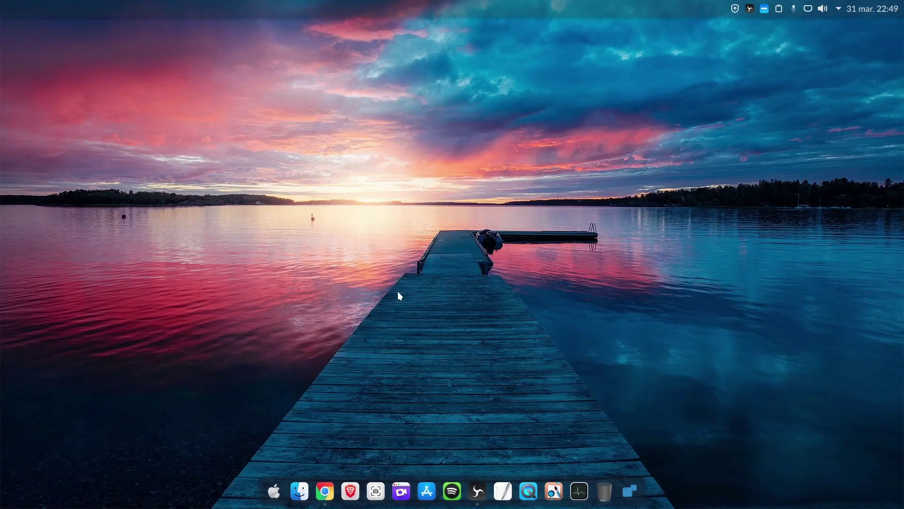
key("ctrl+space")
type("gn")
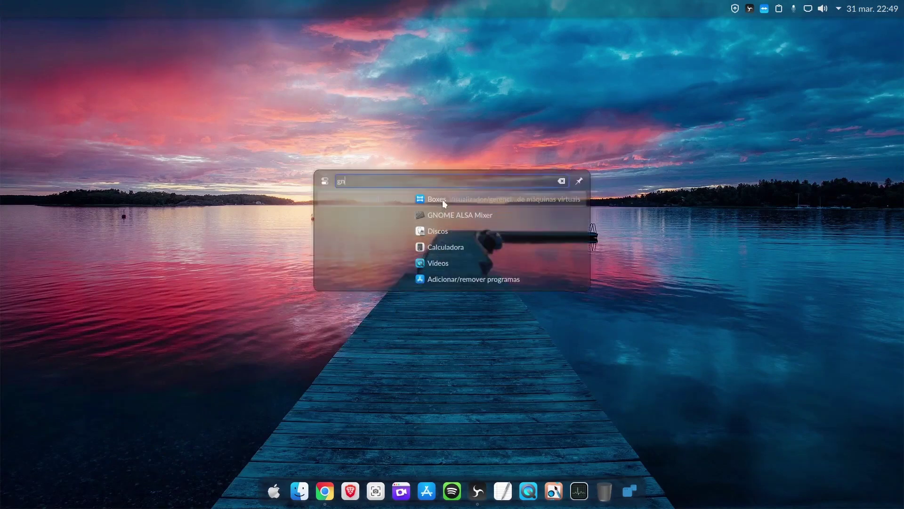
left_click(443, 200)
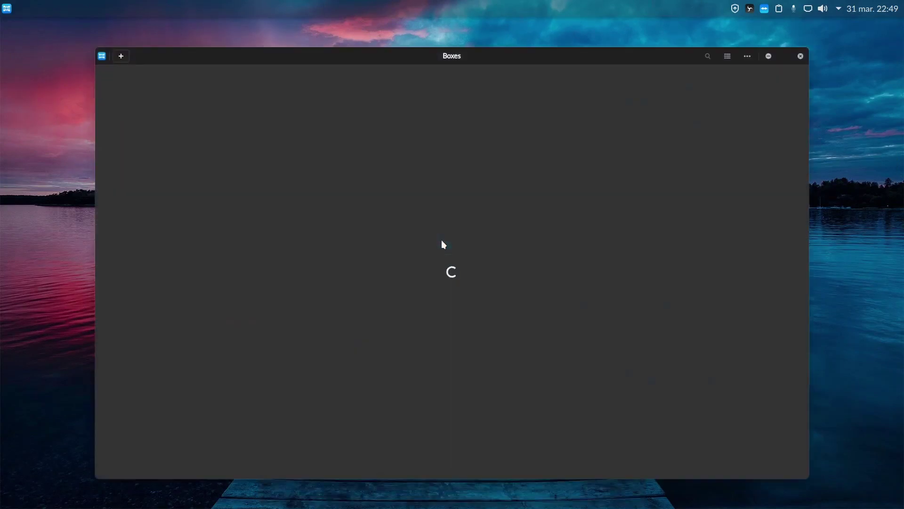
Create a new virtual machine from a file, picking the ubuntucinnamon-22.04.2 ISO in Documentos
left_click(121, 57)
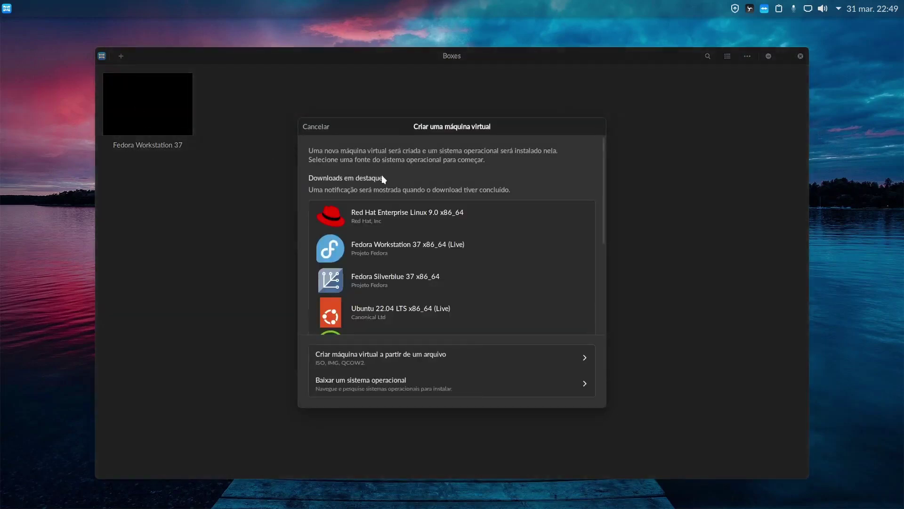
left_click(427, 357)
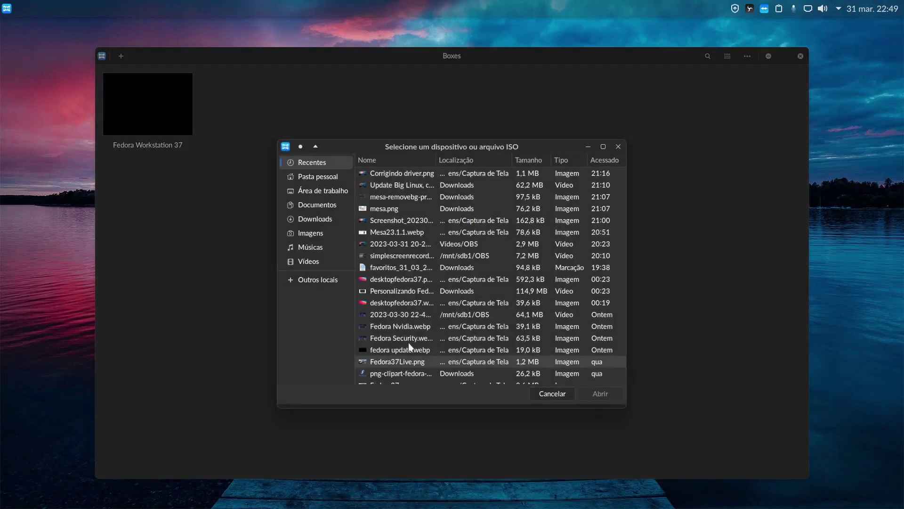
left_click(325, 207)
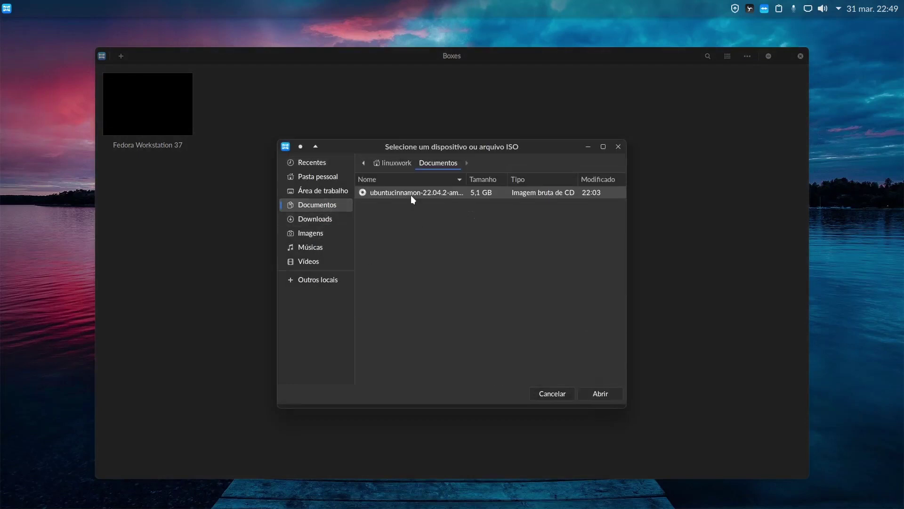
left_click(597, 392)
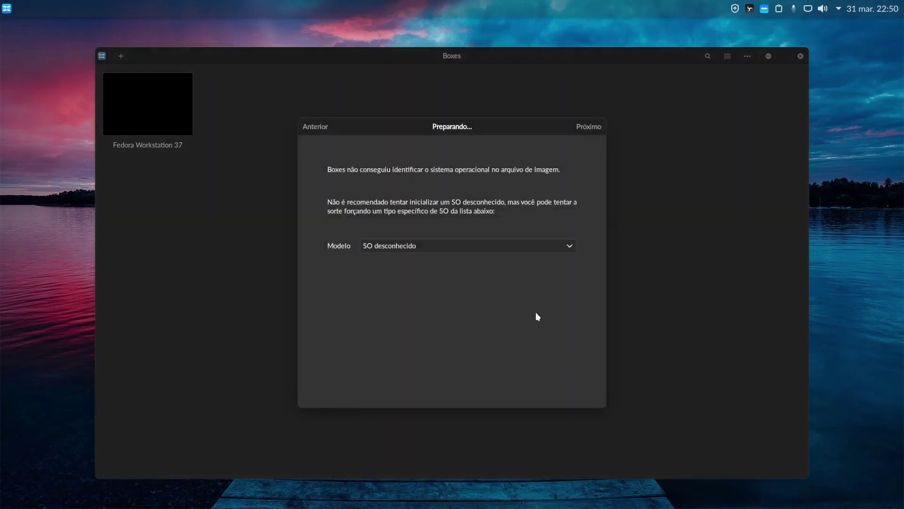
Set the model to Ubuntu 22.04 LTS, review 2.0 GiB memory and 20.0 GiB storage, and create it
left_click(569, 245)
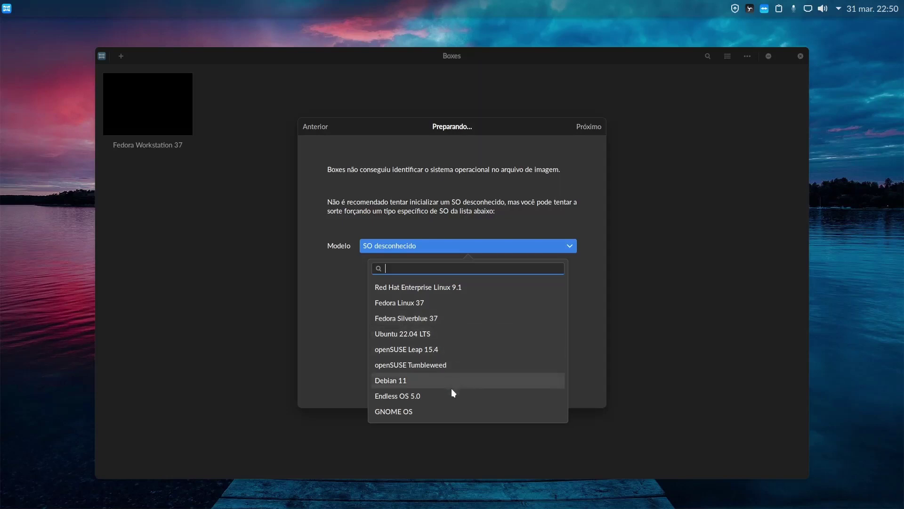
left_click(418, 335)
left_click(591, 293)
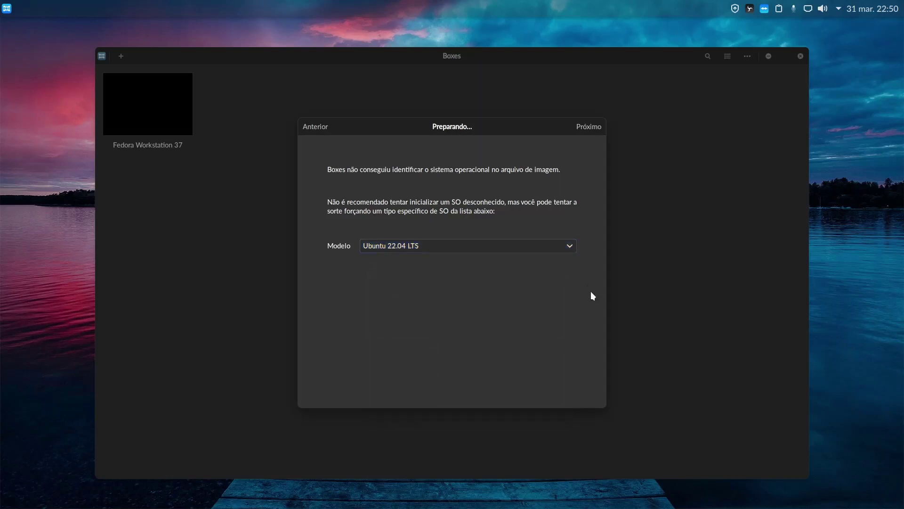
left_click(587, 130)
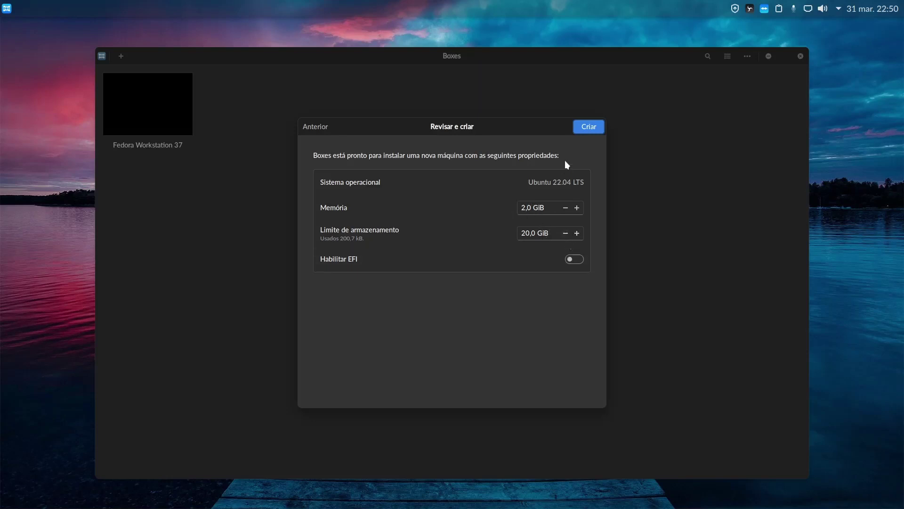
left_click(588, 129)
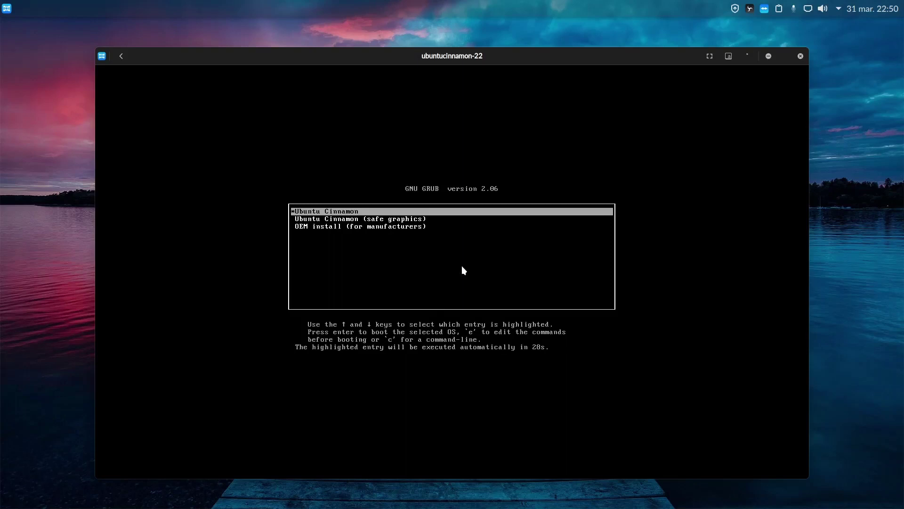
Boot the 'Ubuntu Cinnamon' entry from the GRUB menu instead of OEM install
key("Down")
key("Down")
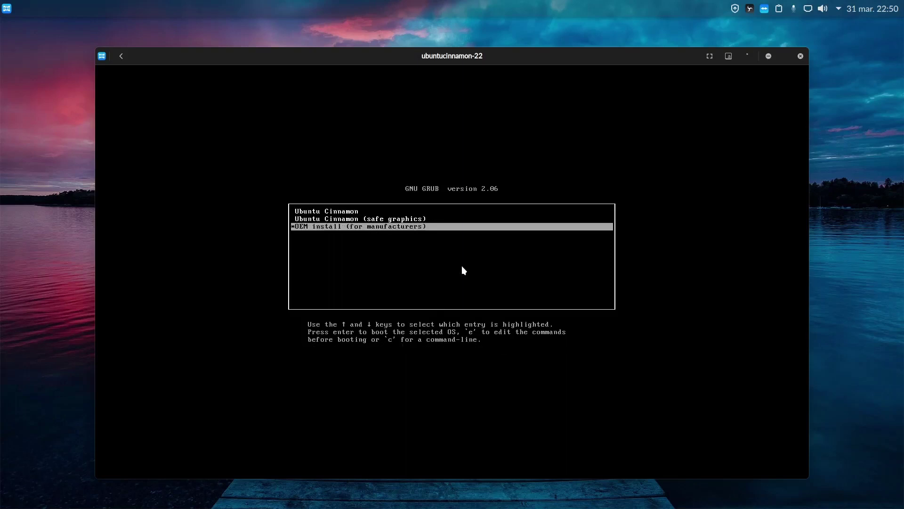
key("Up")
key("Up")
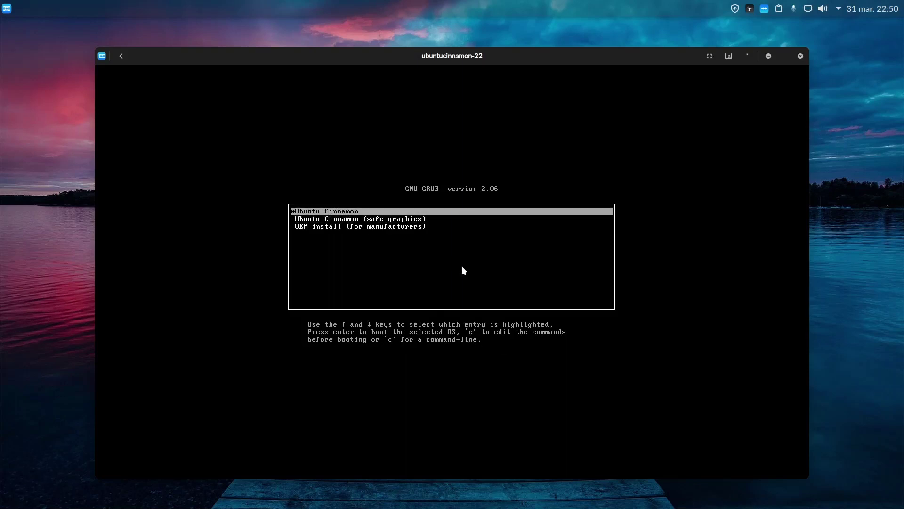
key("Return")
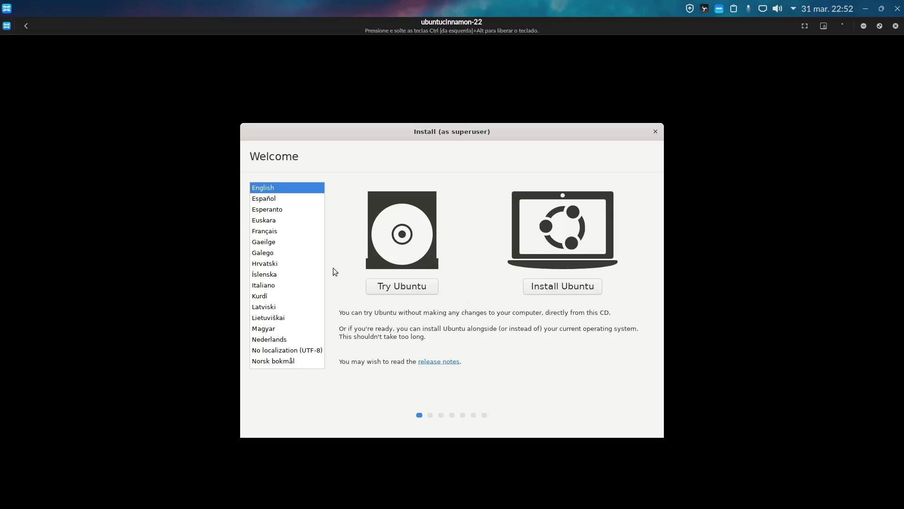
Select Português do Brasil as the installer language and choose 'Experimentar o Ubuntu'
scroll(286, 251, "up", 3)
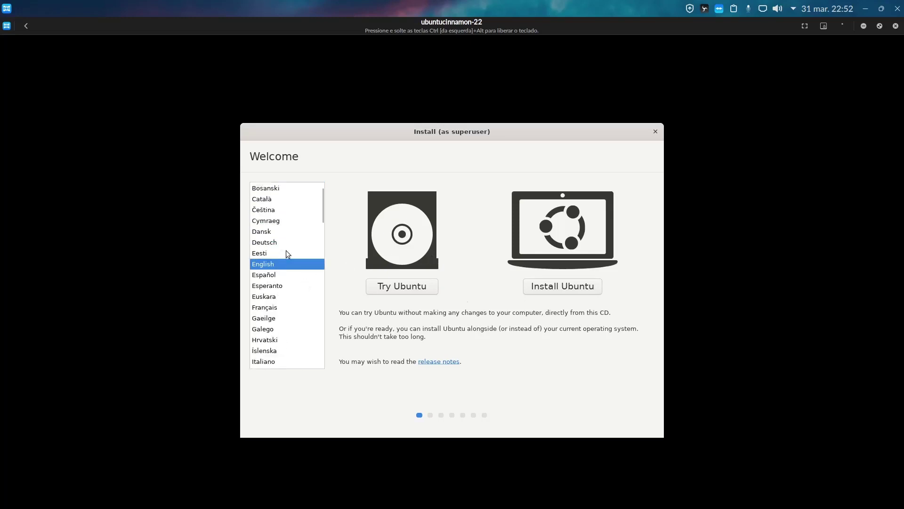
scroll(286, 250, "down", 8)
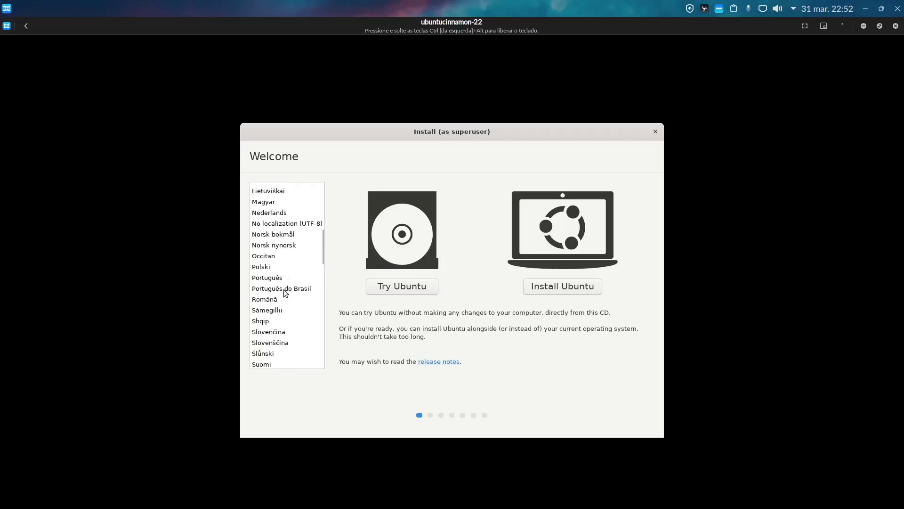
left_click(285, 290)
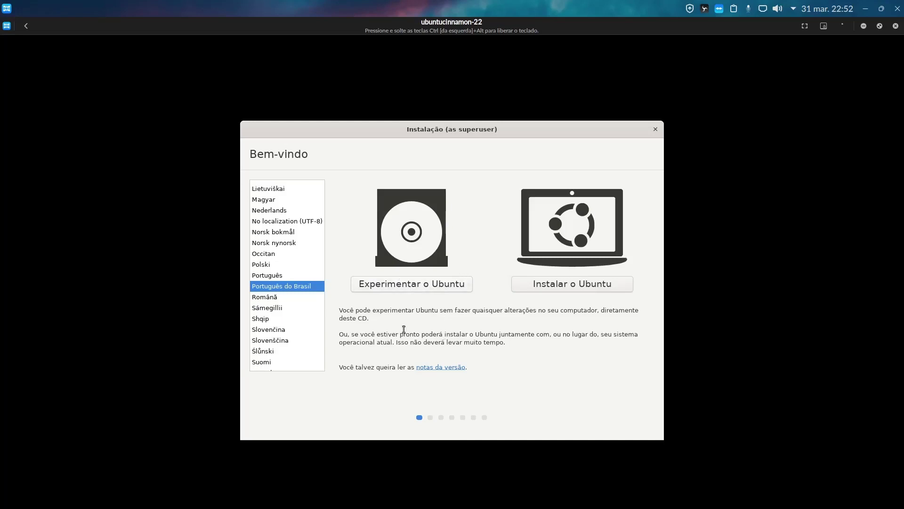
left_click(414, 285)
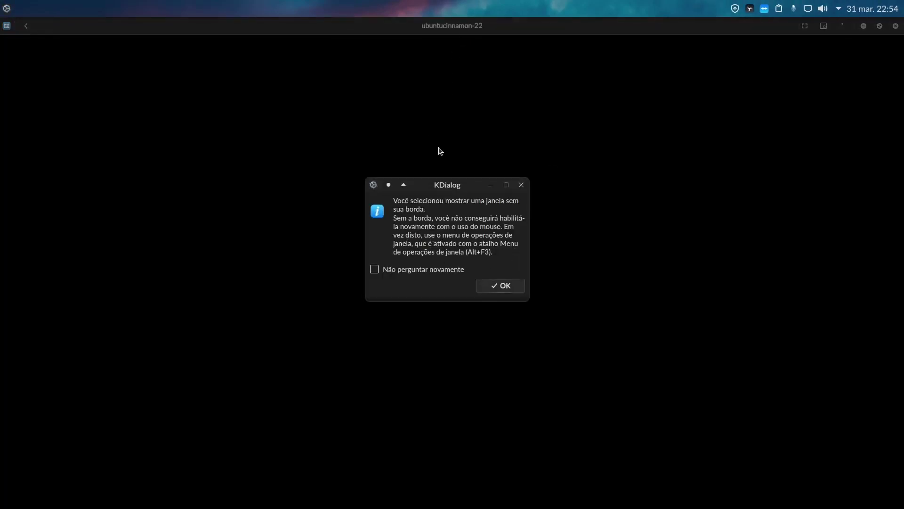
Dismiss the borderless-window KDialog with OK and open the Cinnamon Menu on the guest taskbar
left_click(499, 289)
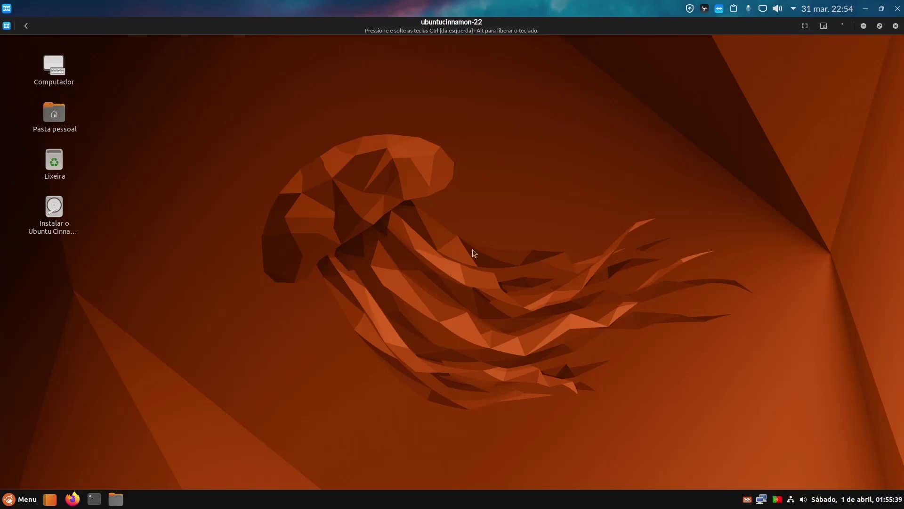
left_click_drag(509, 221, 357, 364)
left_click_drag(529, 176, 307, 394)
left_click(12, 503)
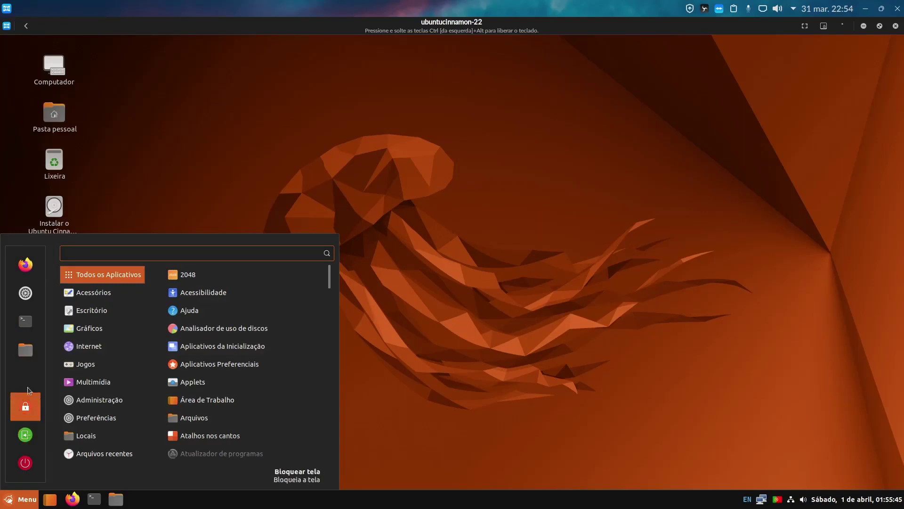
mouse_move(135, 459)
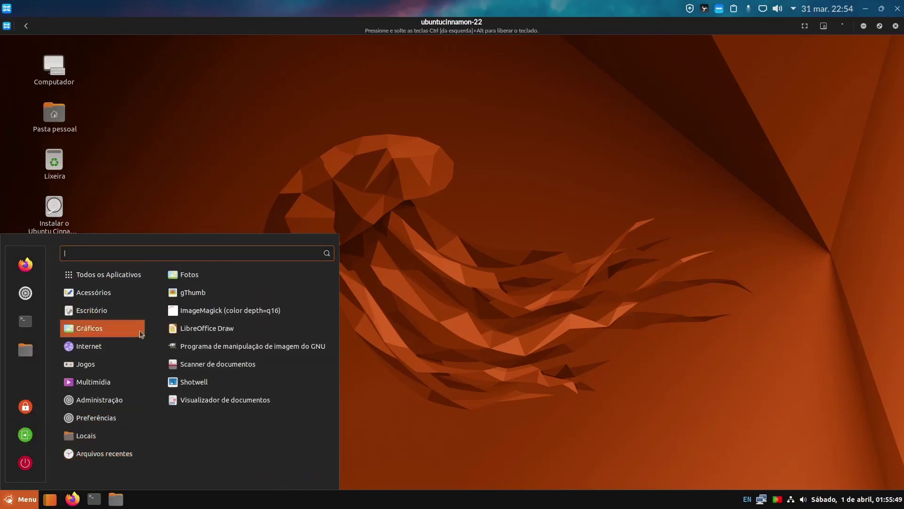
mouse_move(94, 363)
left_click(167, 200)
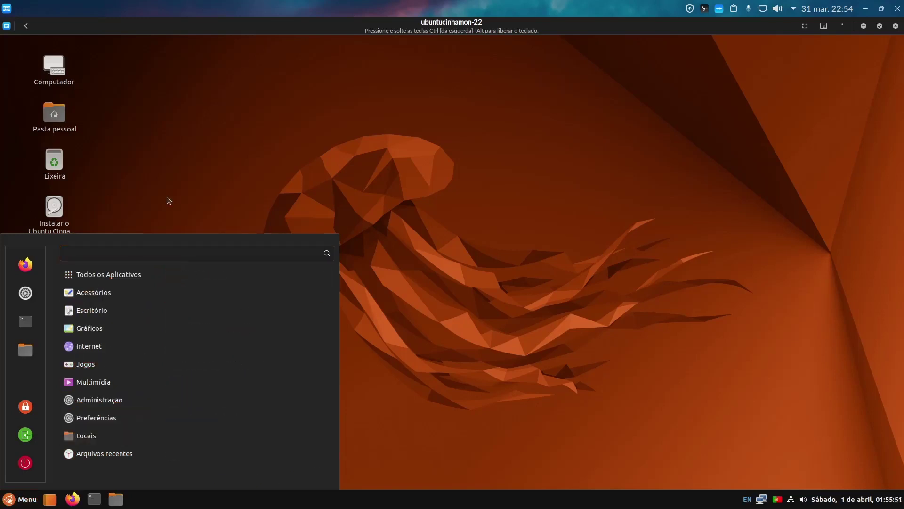
key("super")
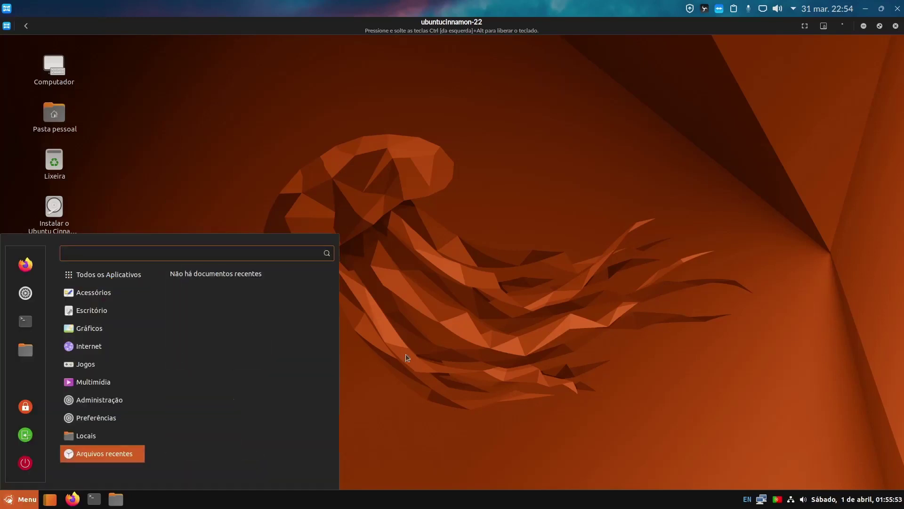
left_click(529, 376)
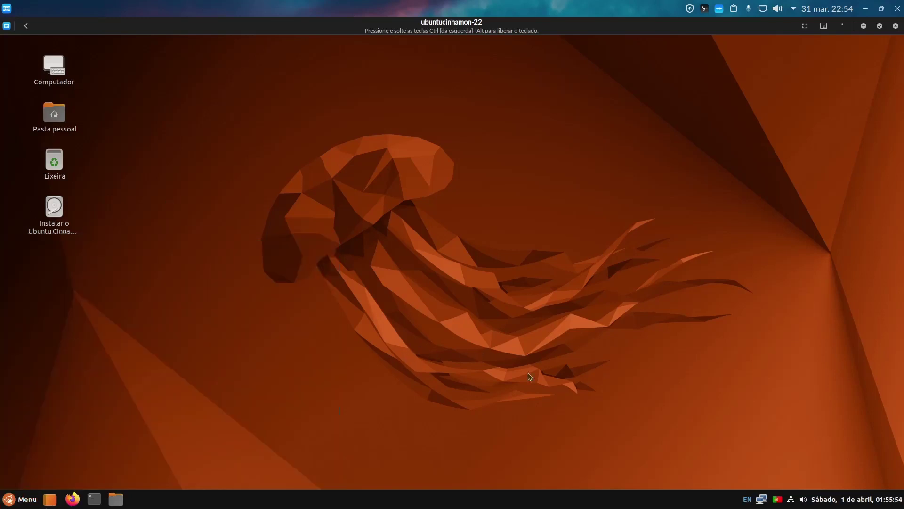
right_click(748, 499)
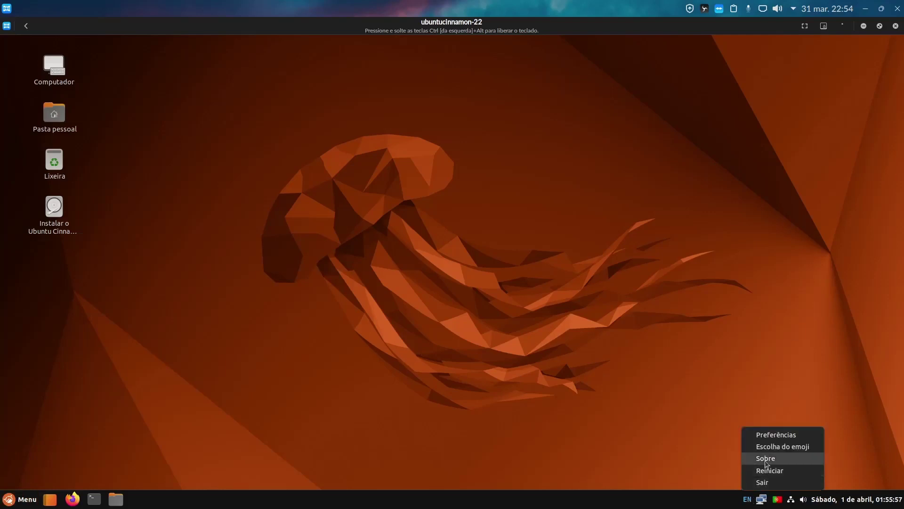
right_click(749, 500)
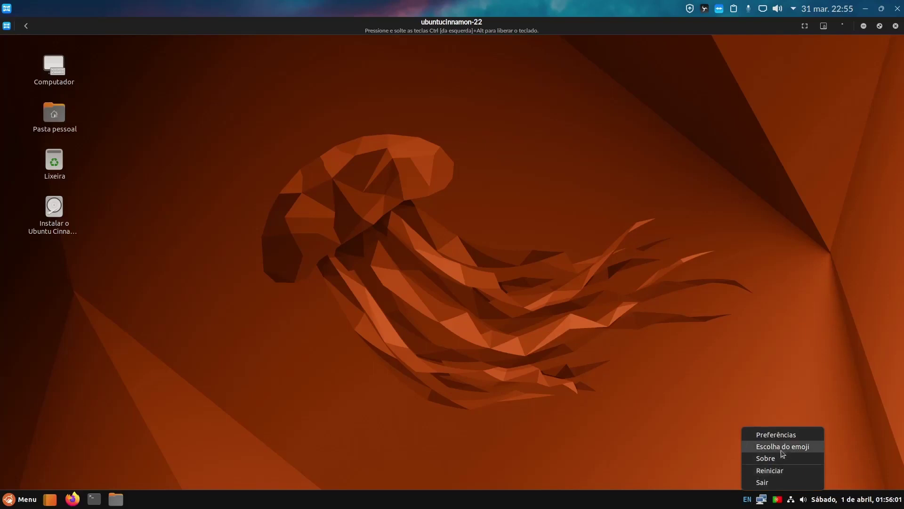
left_click(724, 418)
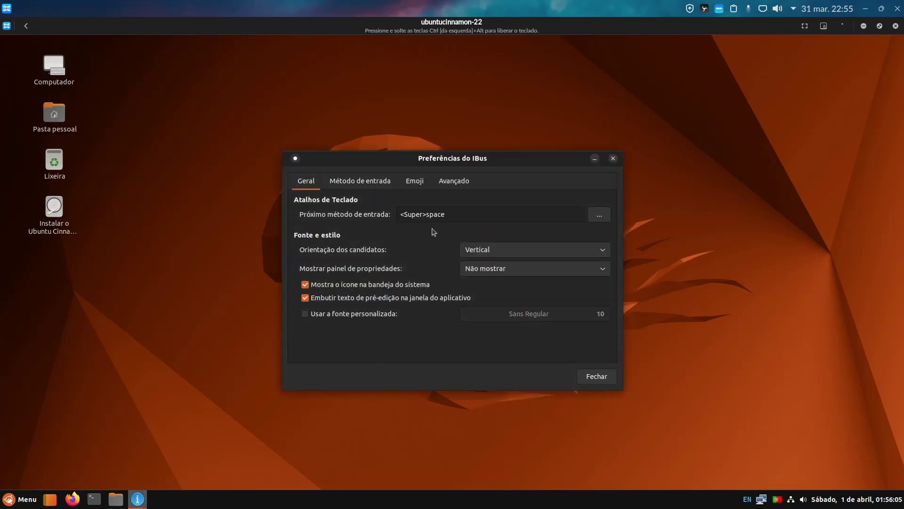
left_click(372, 186)
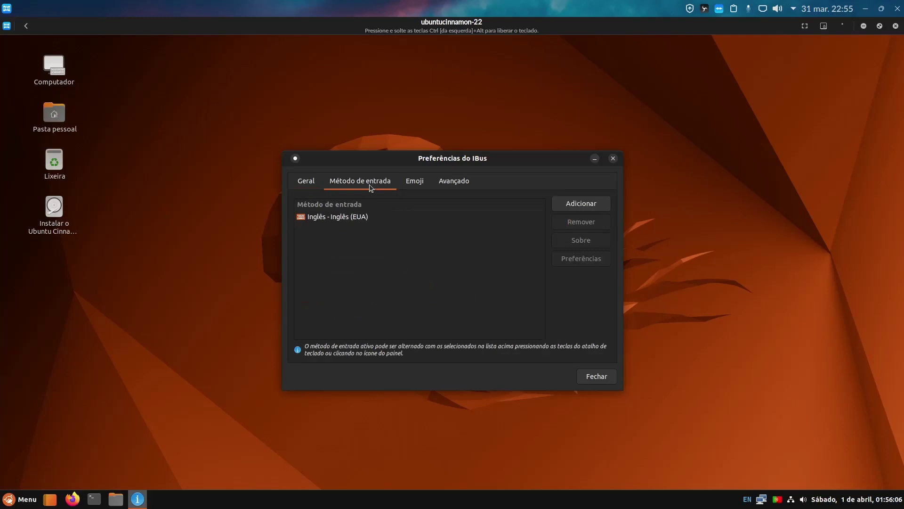
left_click(364, 220)
left_click(308, 184)
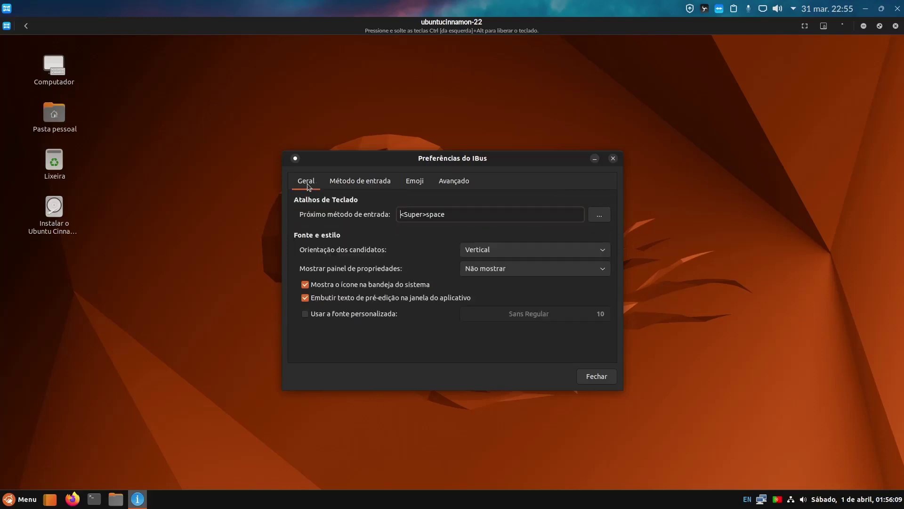
left_click(596, 376)
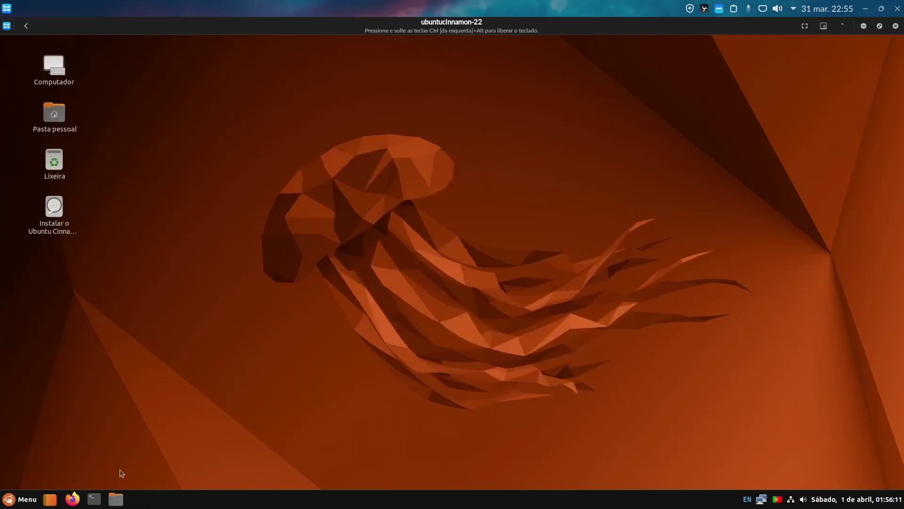
left_click(115, 498)
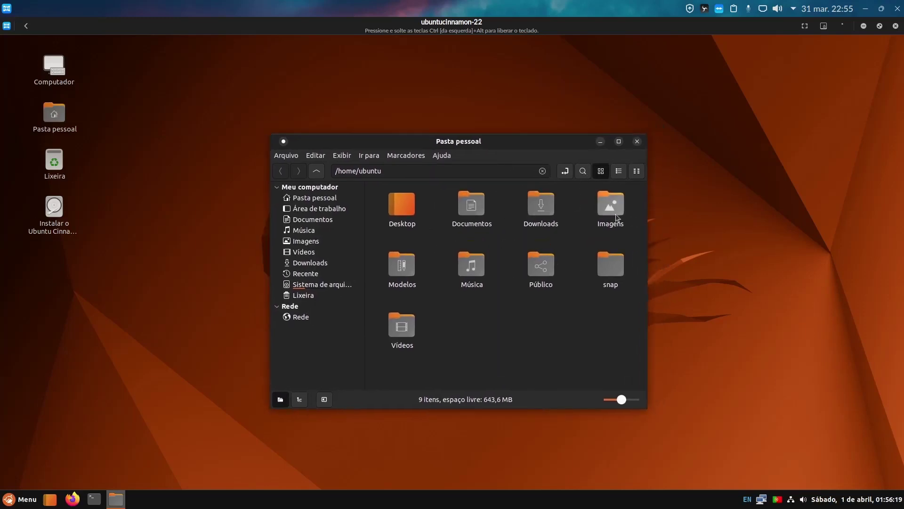
left_click(637, 143)
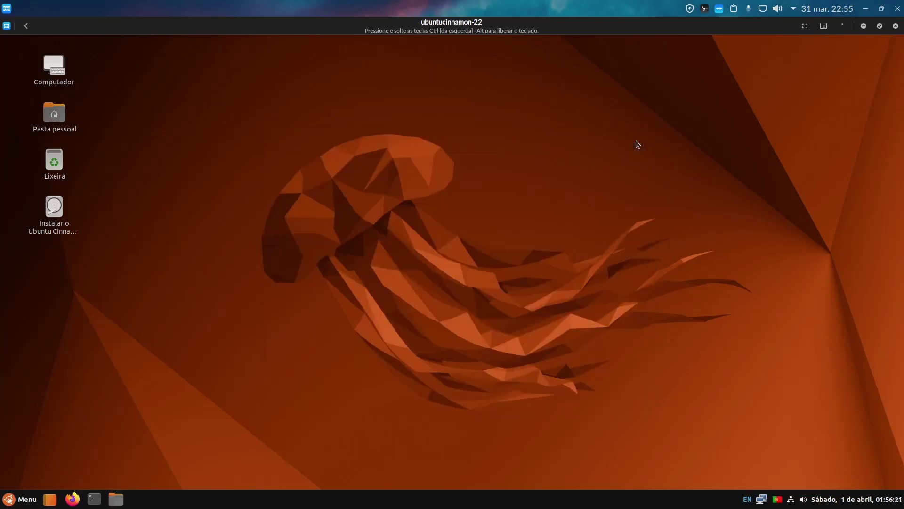
left_click(10, 501)
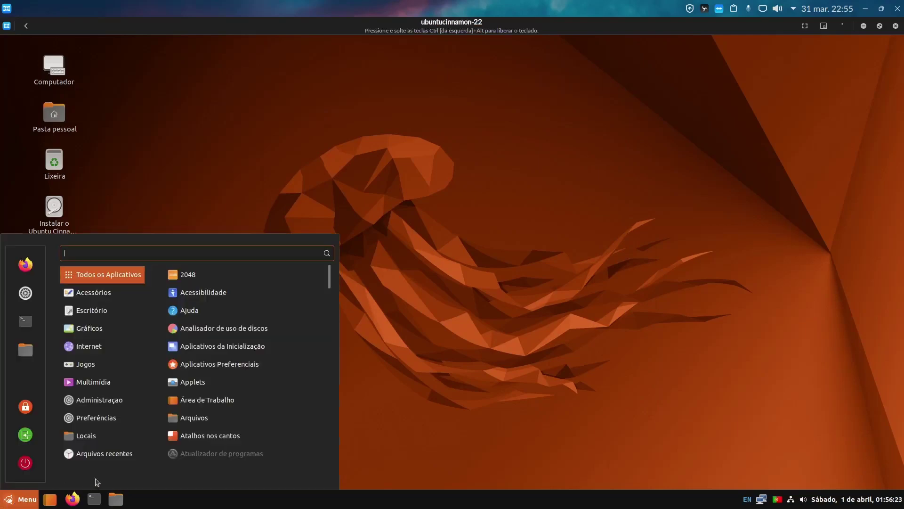
left_click(240, 299)
key("super")
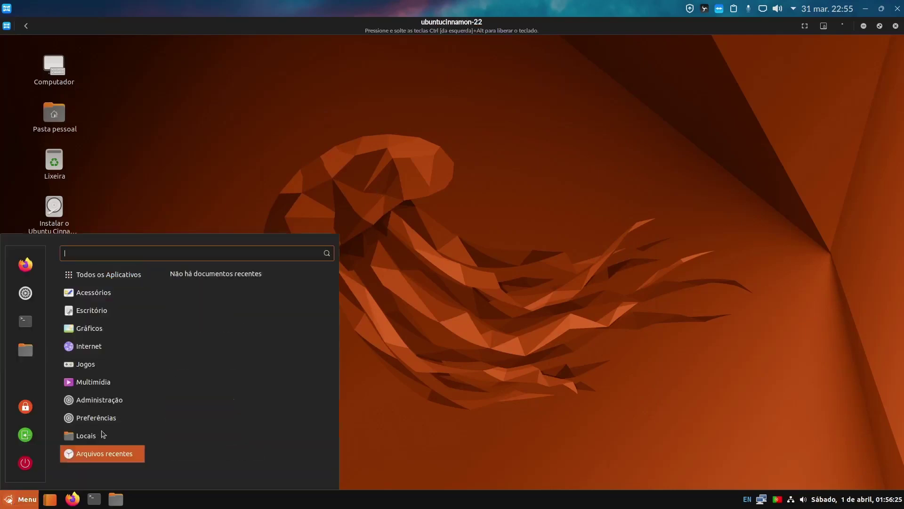
left_click(178, 182)
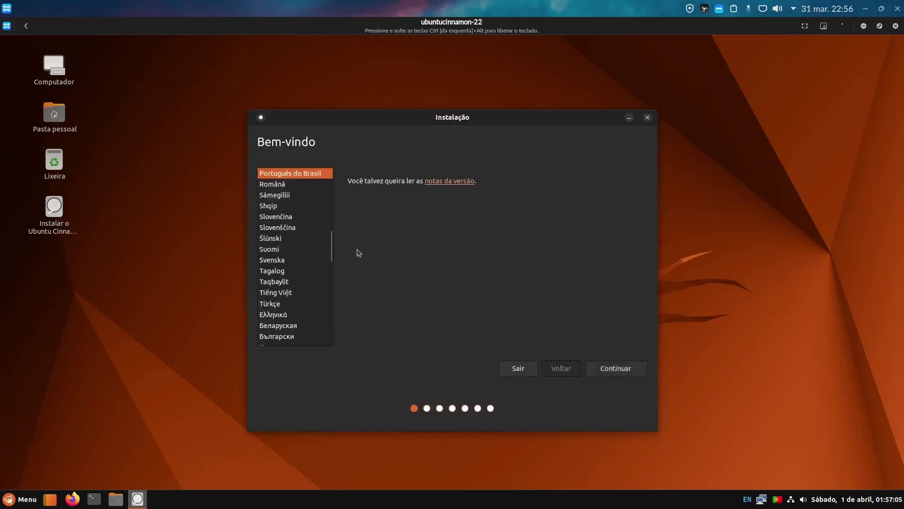
Confirm Português do Brasil, test 'çç' in the Portuguese (Brazil) keyboard layout, and continue
scroll(301, 231, "up", 3)
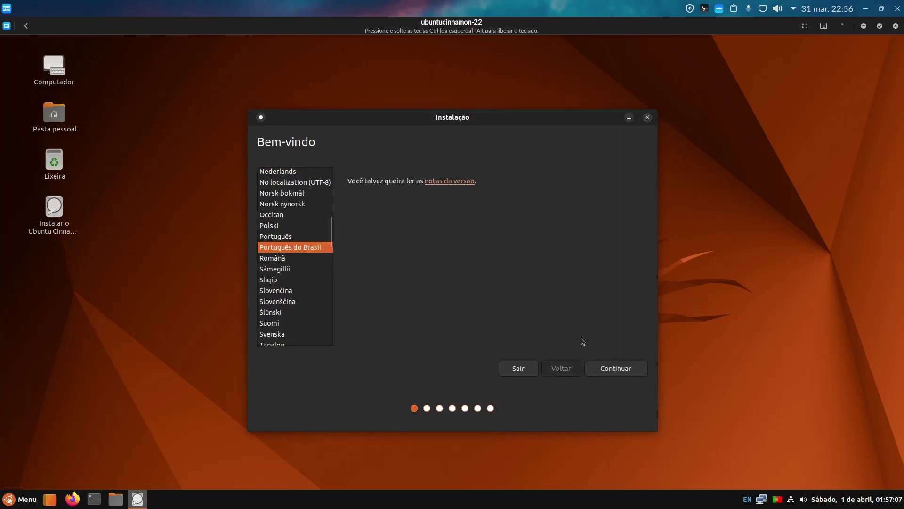
left_click(613, 371)
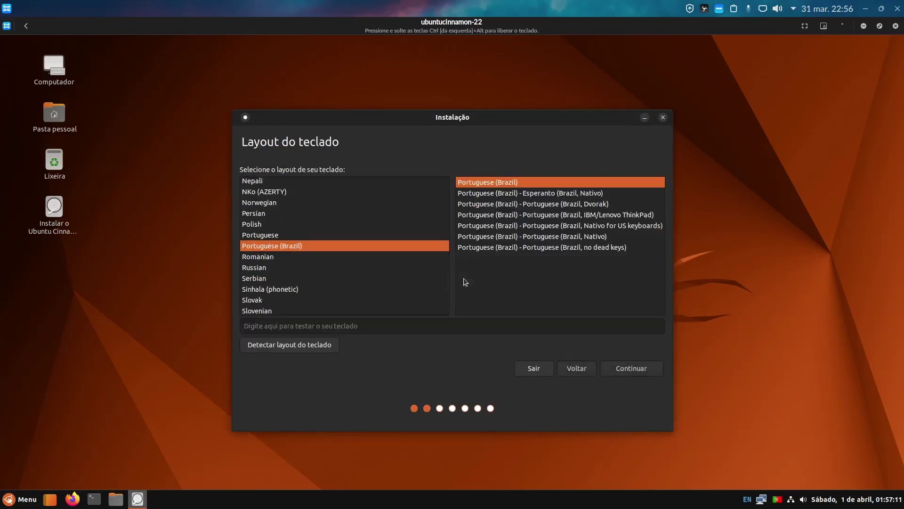
left_click(340, 328)
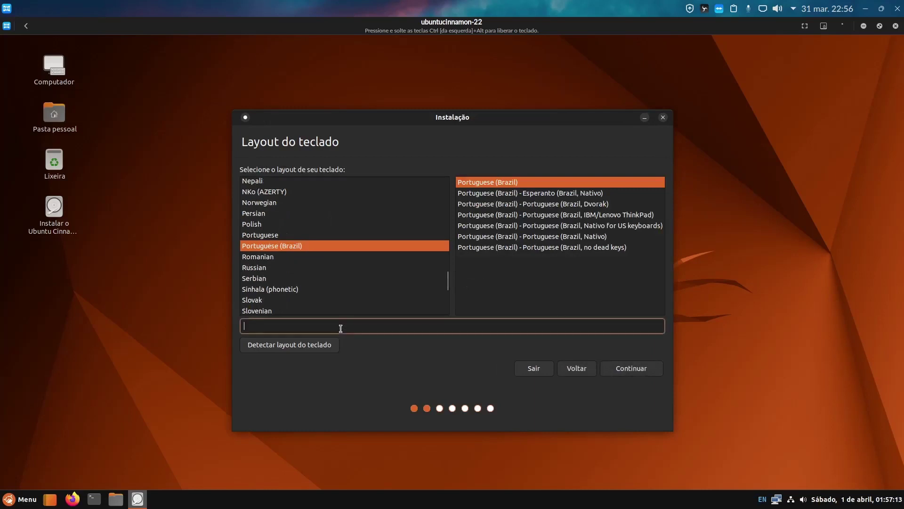
type("çç")
left_click(635, 369)
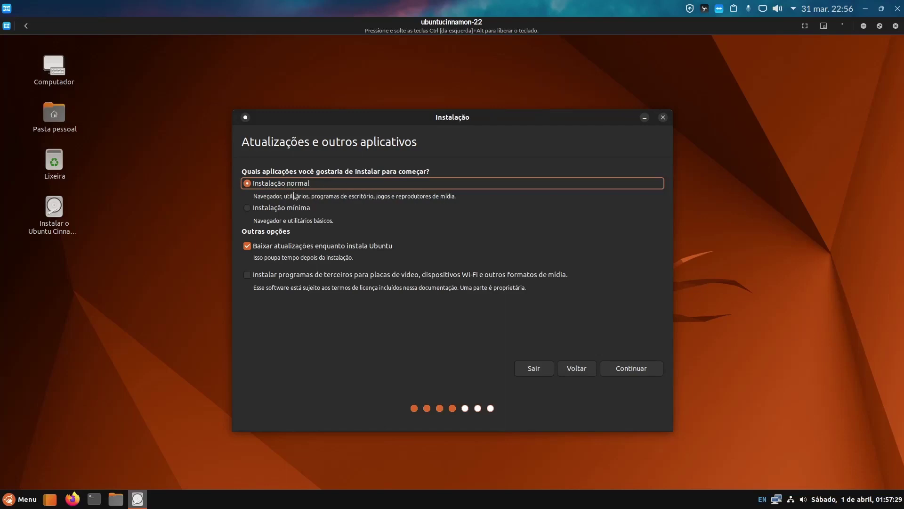
Uncheck Baixar atualizações, check Instalar programas de terceiros, and continue
left_click(248, 252)
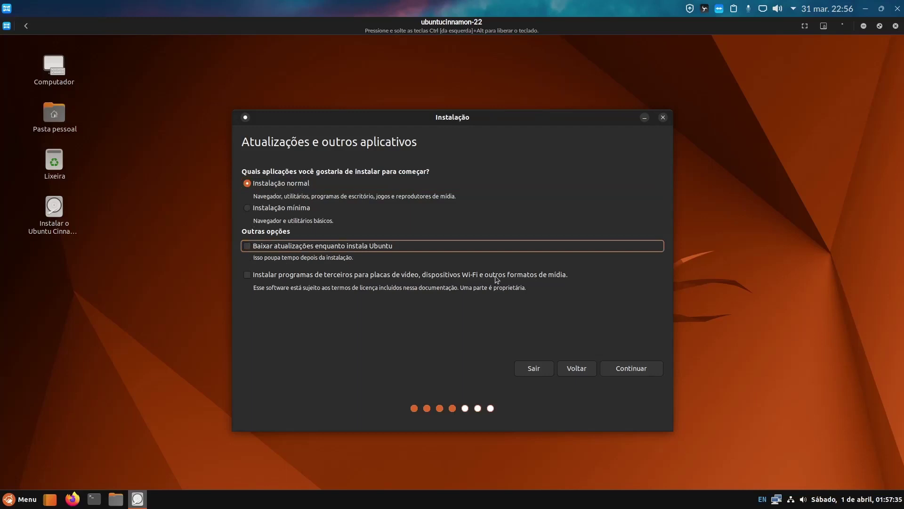
left_click(250, 276)
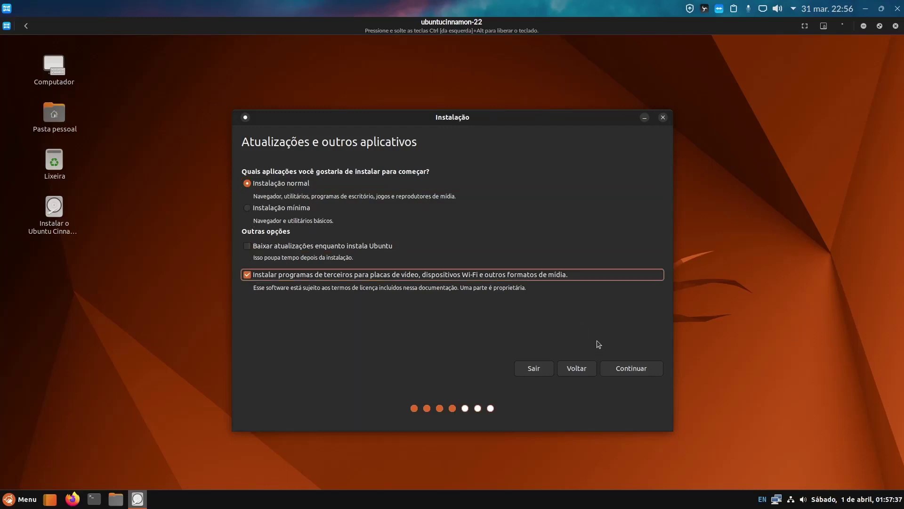
left_click(631, 370)
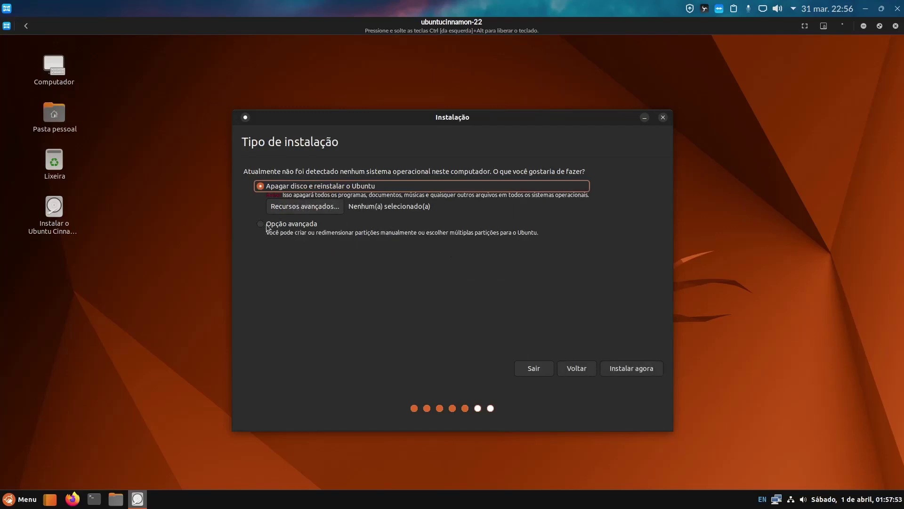
Look at the Opção avançada manual partitioning page, then go back to installation types
left_click(261, 224)
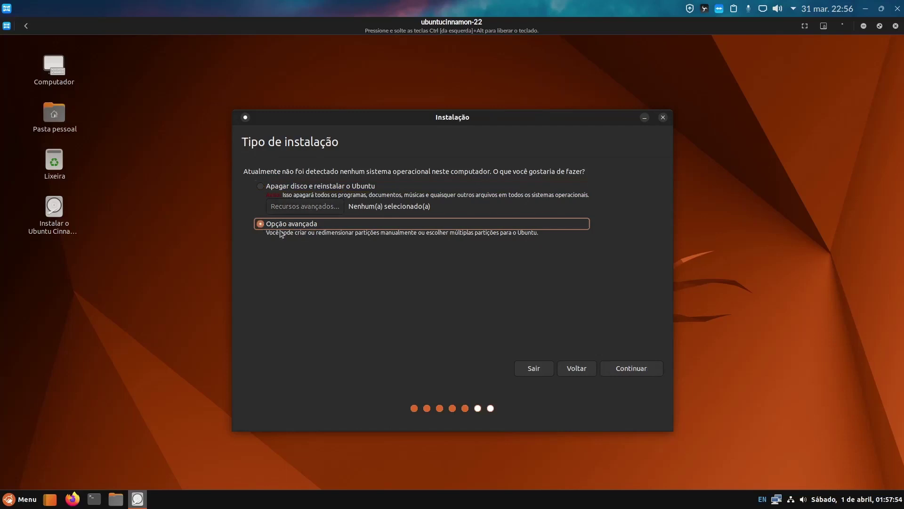
left_click(627, 369)
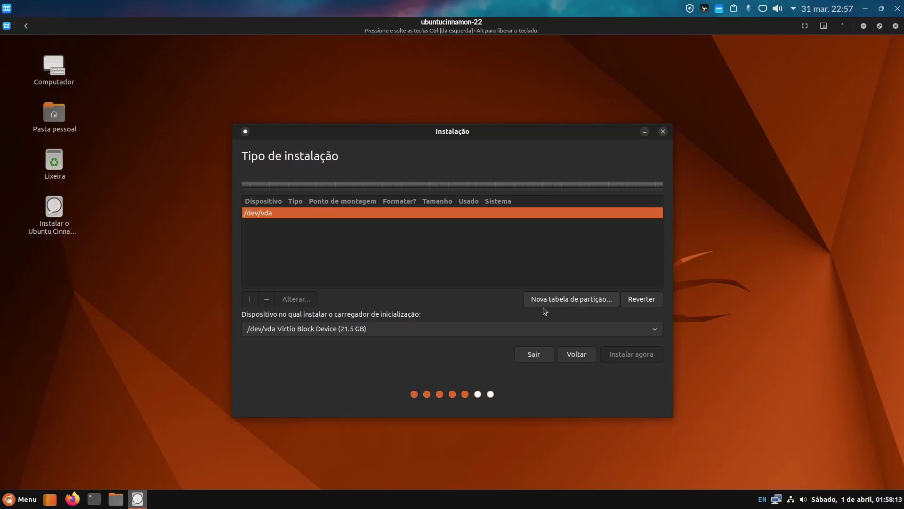
left_click(577, 359)
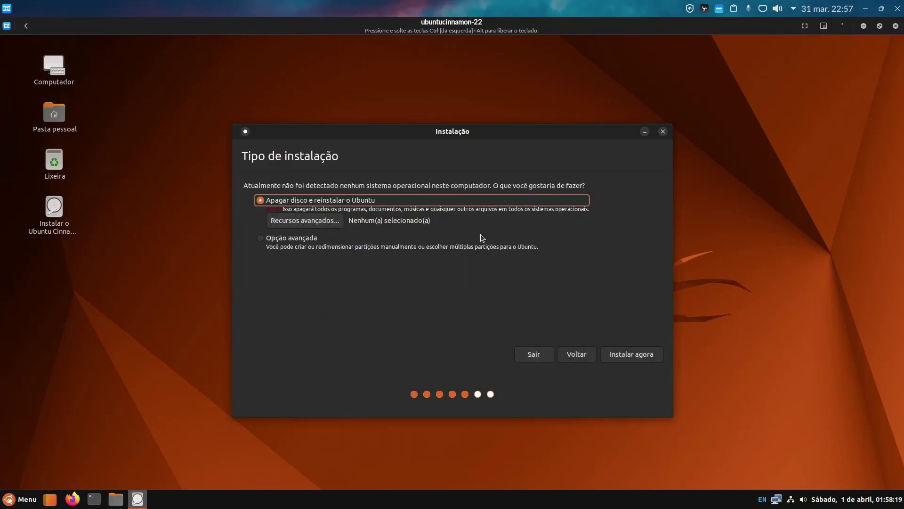
Install with Apagar disco e reinstalar, confirm writing partition changes, and make the VM fullscreen
left_click(632, 354)
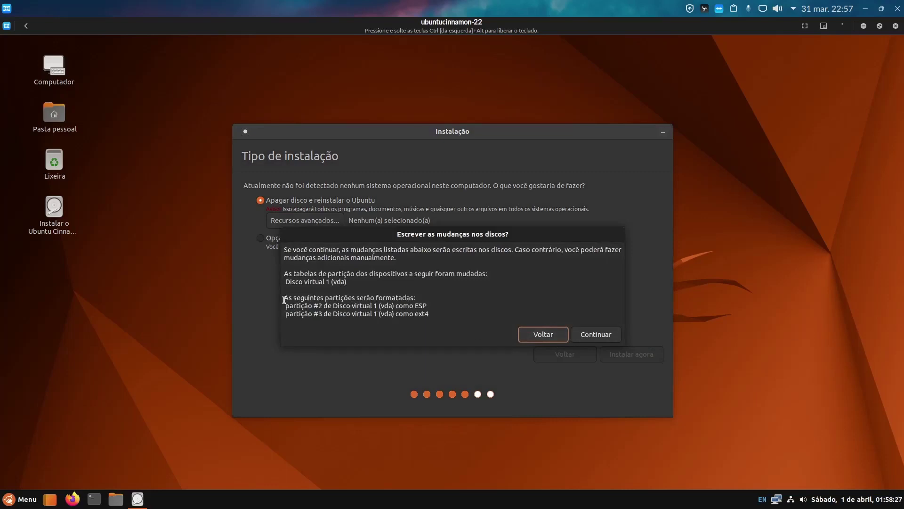
triple_click(324, 299)
left_click_drag(426, 314, 432, 315)
left_click(382, 319)
left_click(591, 335)
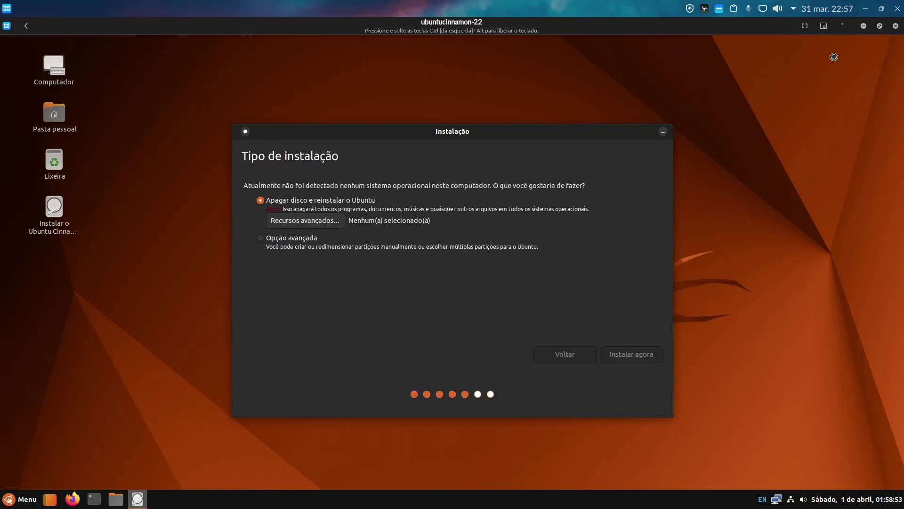
left_click(805, 26)
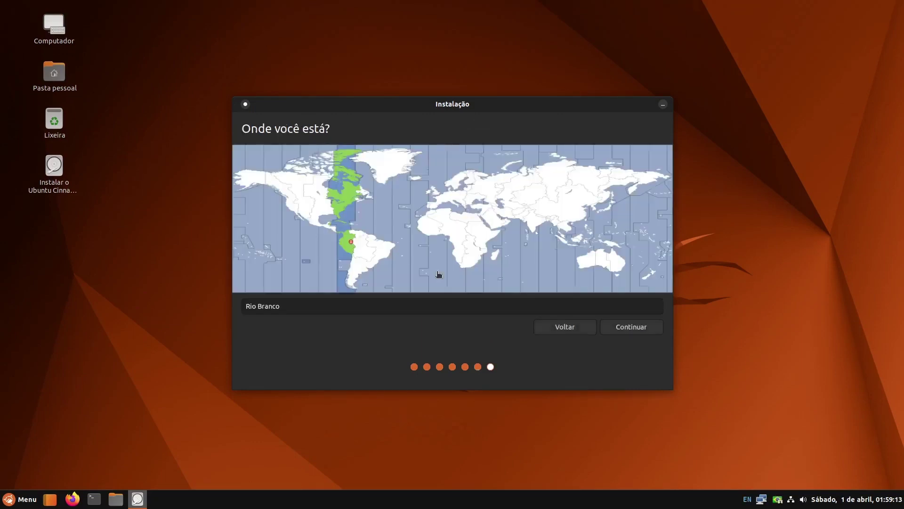
Set the time zone to Sao Paulo and enter 'LinuxWork' on the user-details page
left_click(374, 266)
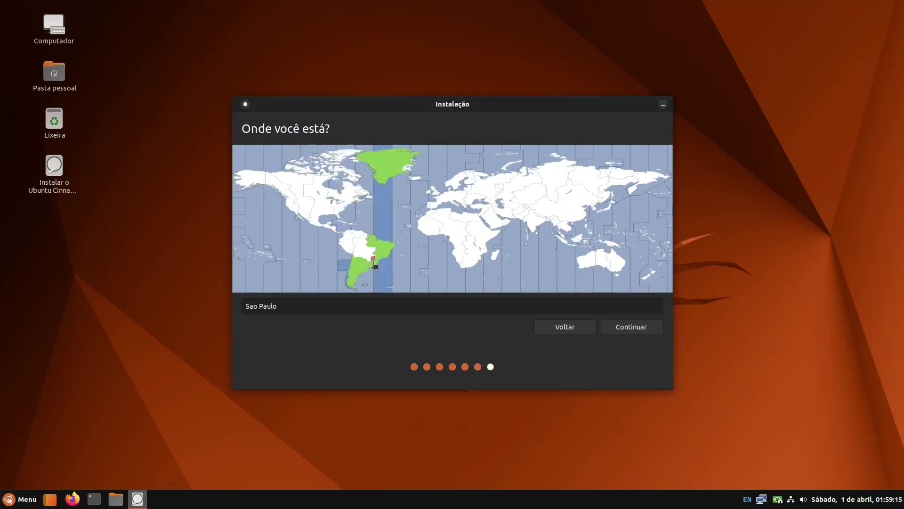
left_click(626, 329)
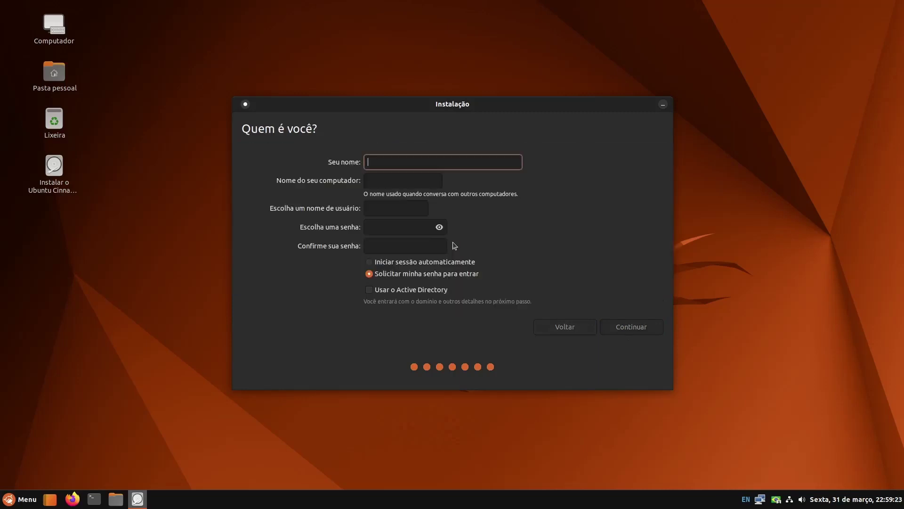
type("Lin")
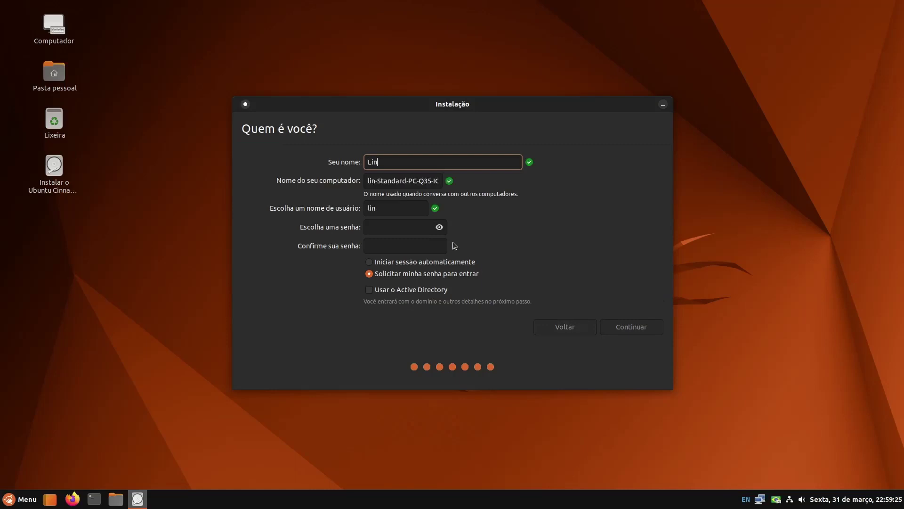
type("uxWork")
Enter the account password, confirm it, and continue the installation
left_click(413, 230)
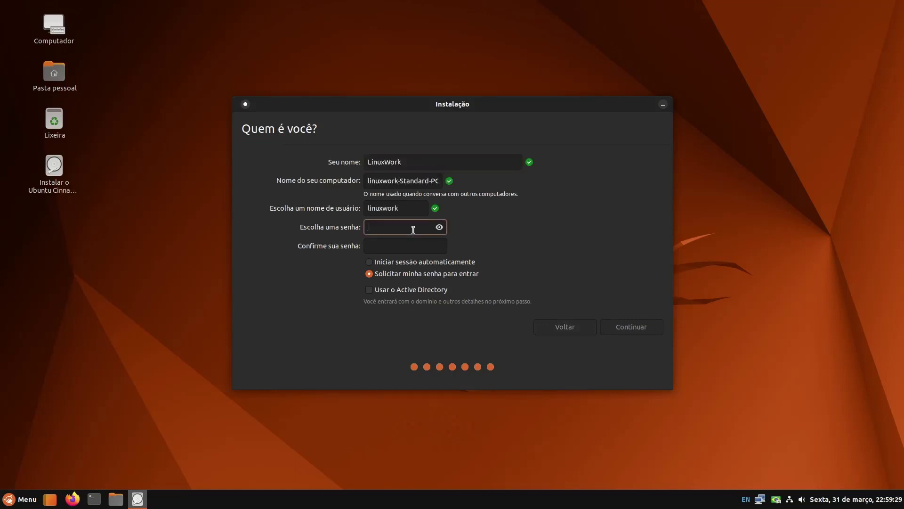
key("Tab")
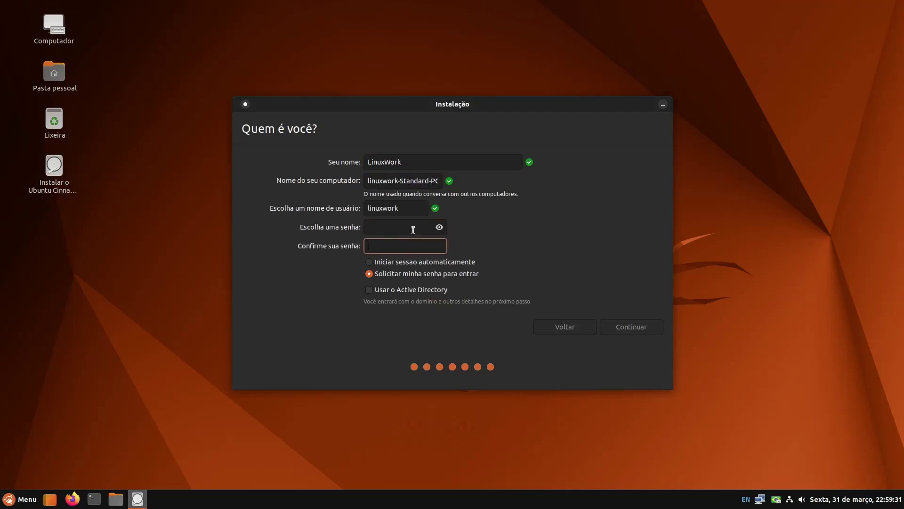
left_click(413, 230)
type("1234")
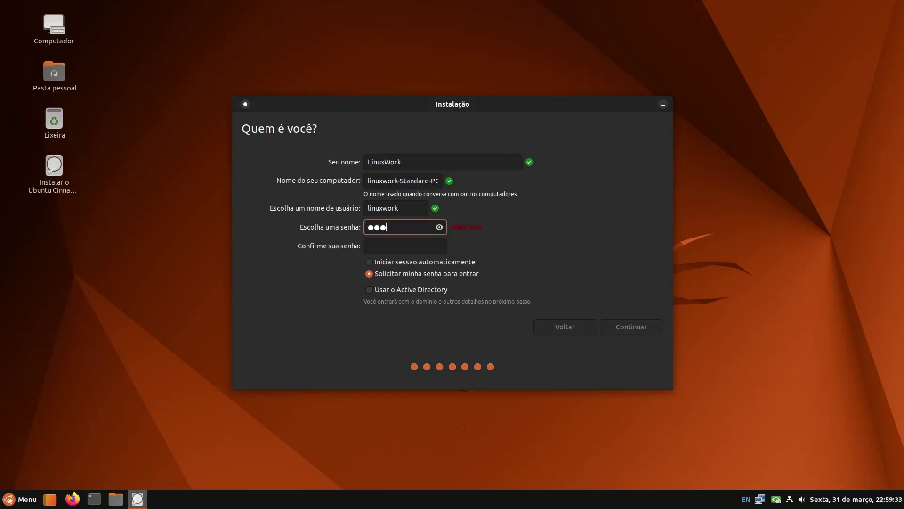
left_click(416, 245)
key("Tab")
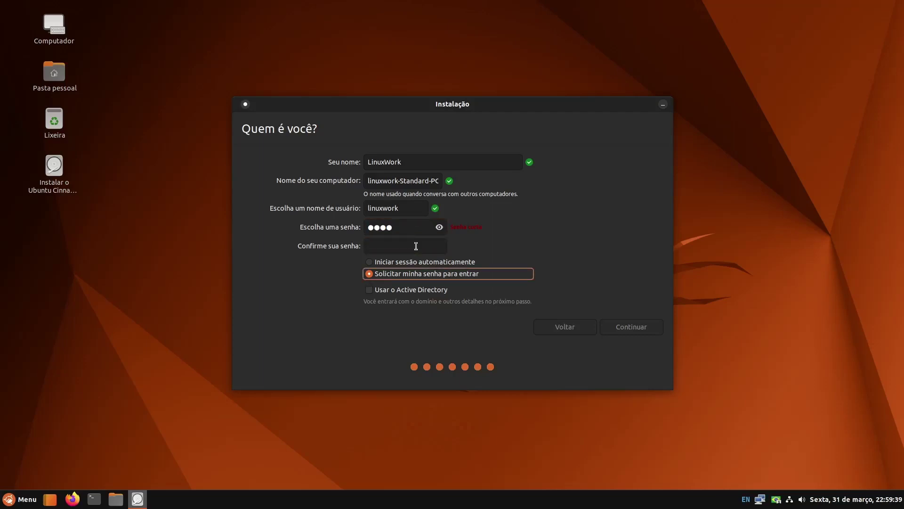
left_click(416, 245)
type("1234")
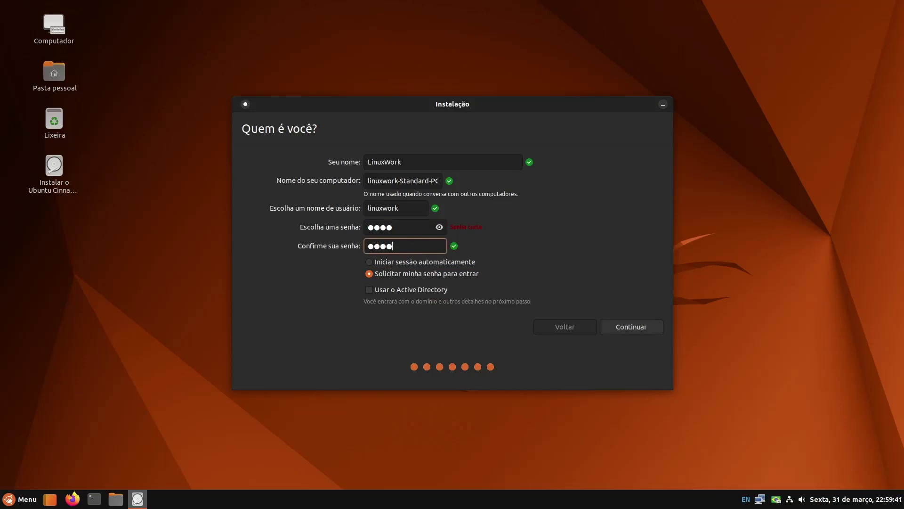
left_click(369, 274)
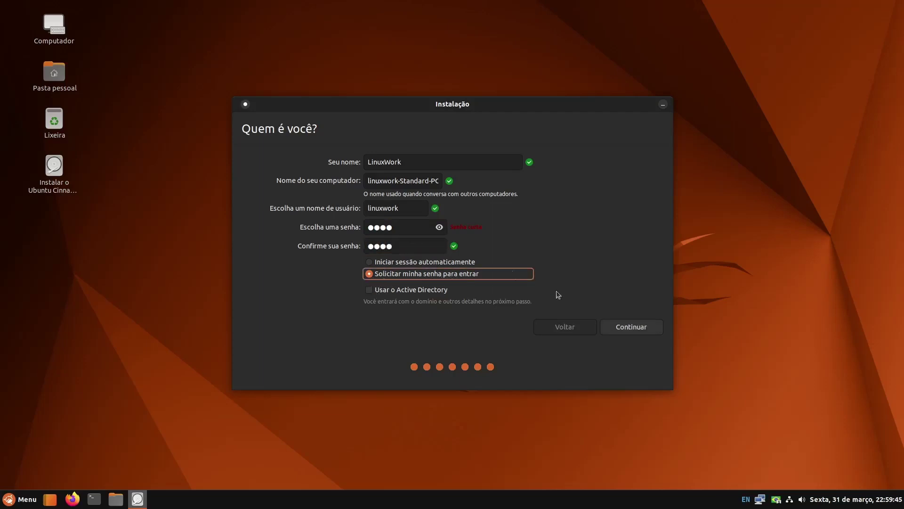
left_click(626, 329)
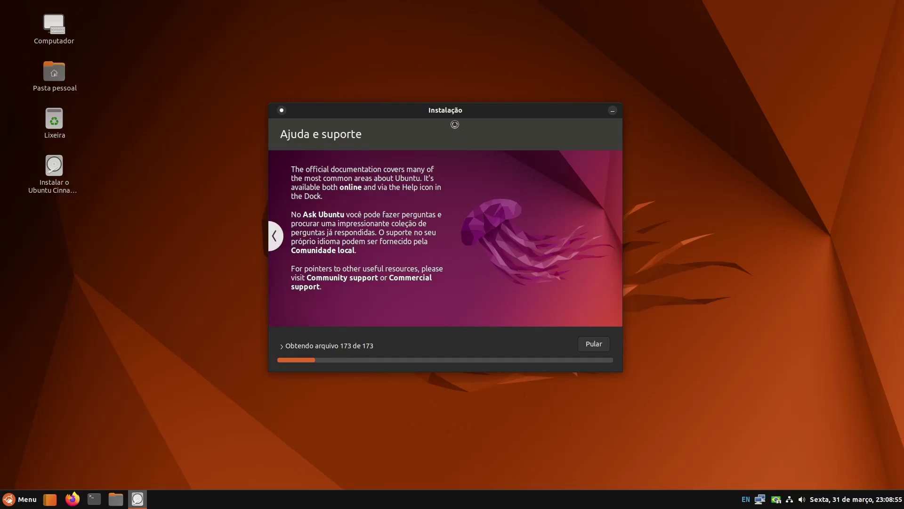
Shift the Instalação window slightly left and open the guest's Menu to browse Jogos
mouse_move(446, 110)
left_mouse_down()
mouse_move(414, 114)
mouse_move(437, 119)
left_mouse_up()
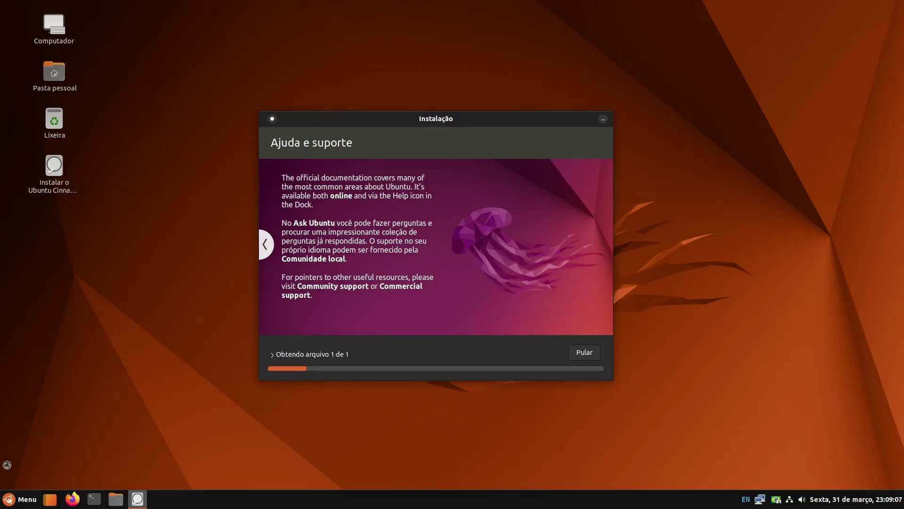
left_click(19, 503)
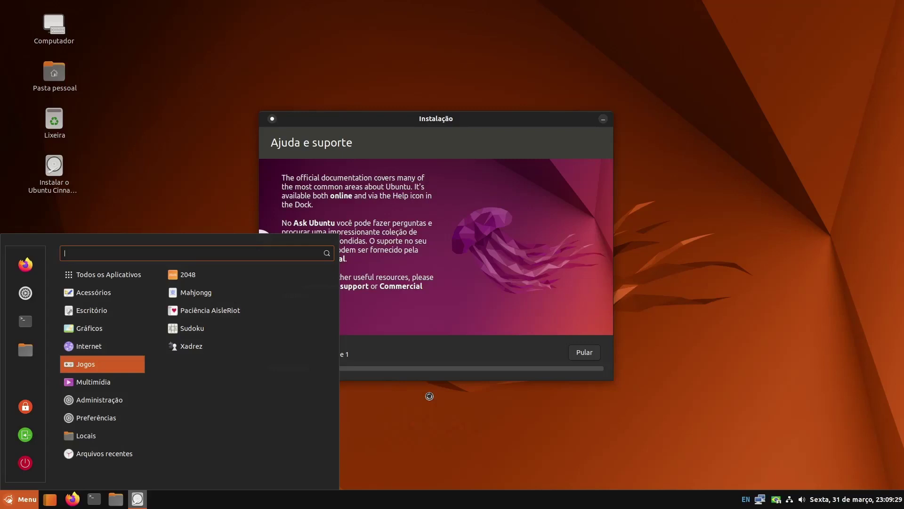
Dismiss the Cinnamon application menu, leaving the installer progress visible
left_click(452, 121)
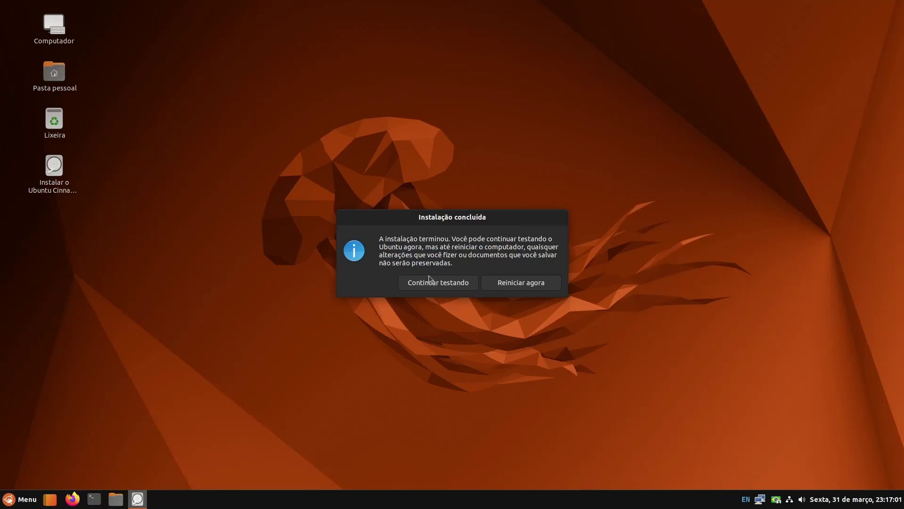
Choose 'Reiniciar agora' and acknowledge the remove-installation-medium prompt
left_click(518, 284)
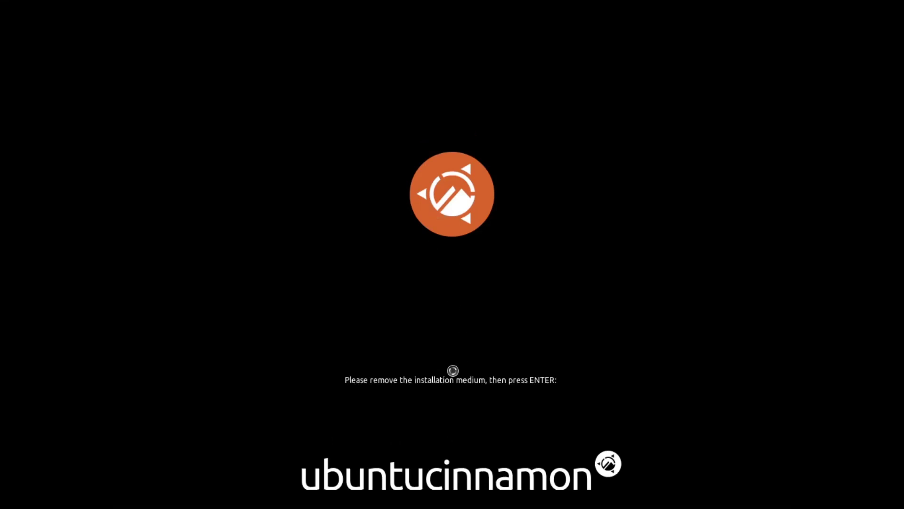
key("Return")
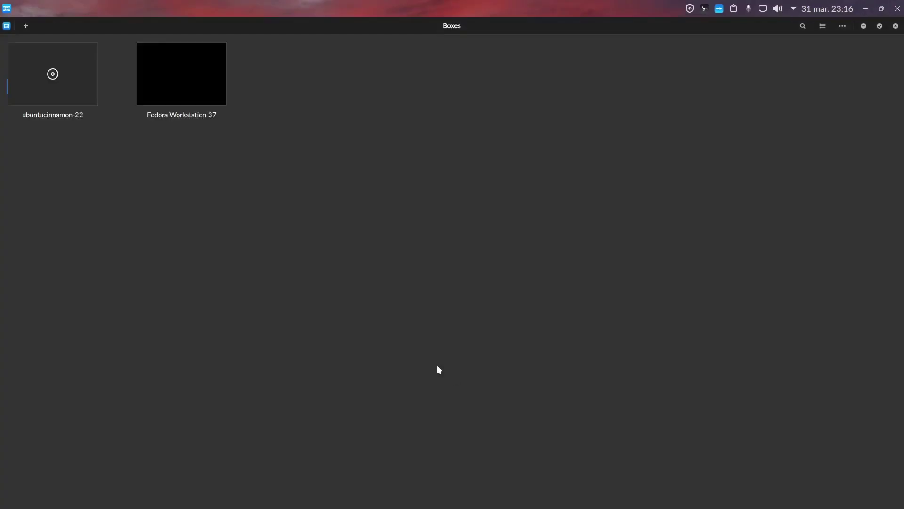
Remove ubuntucinnamon-22.04.2-amd64.iso under Dispositivos & compartilhamento in ubuntucinnamon-22's Preferências
right_click(41, 66)
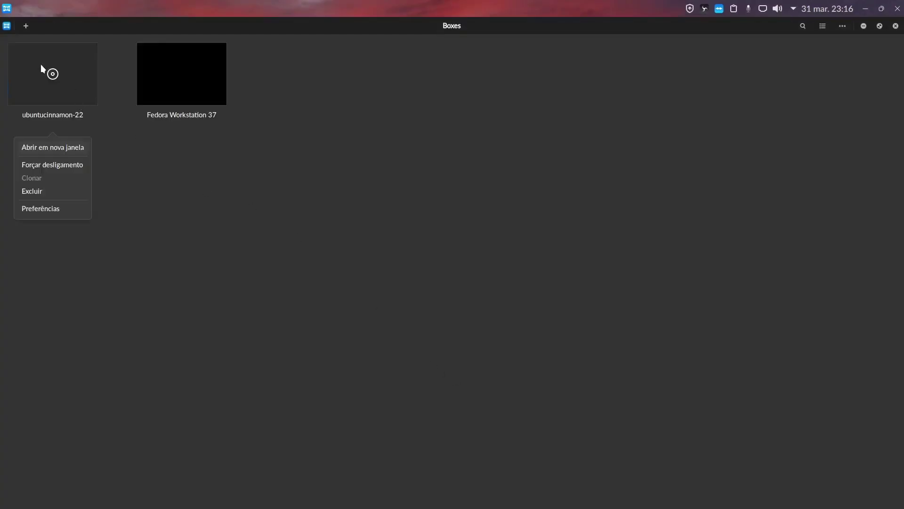
left_click(49, 207)
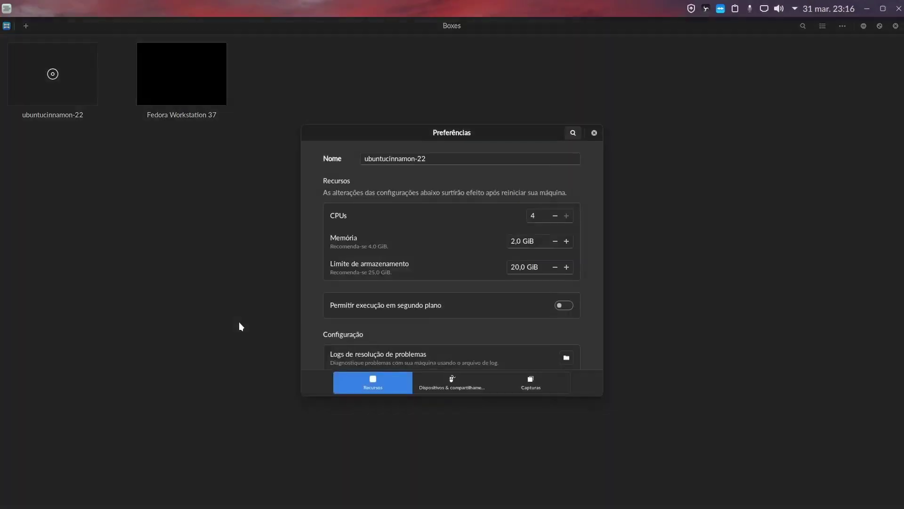
left_click(451, 381)
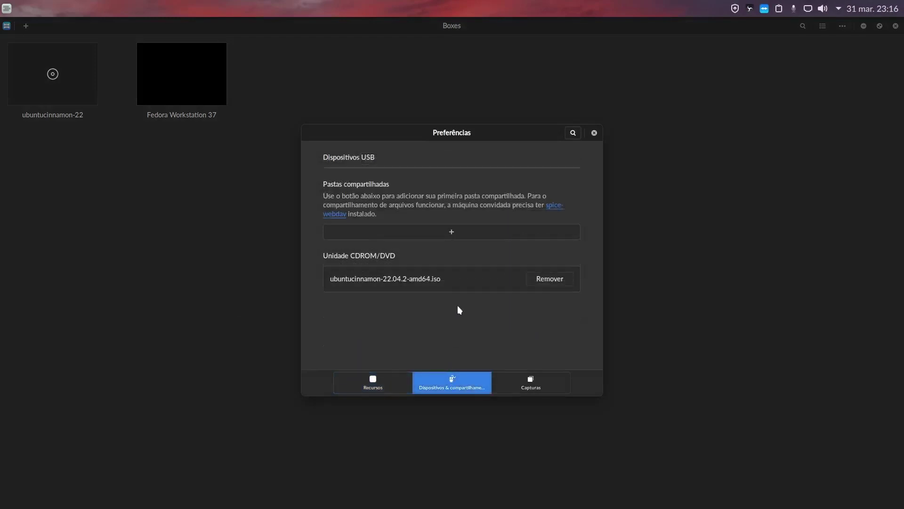
left_click(548, 278)
left_click(594, 133)
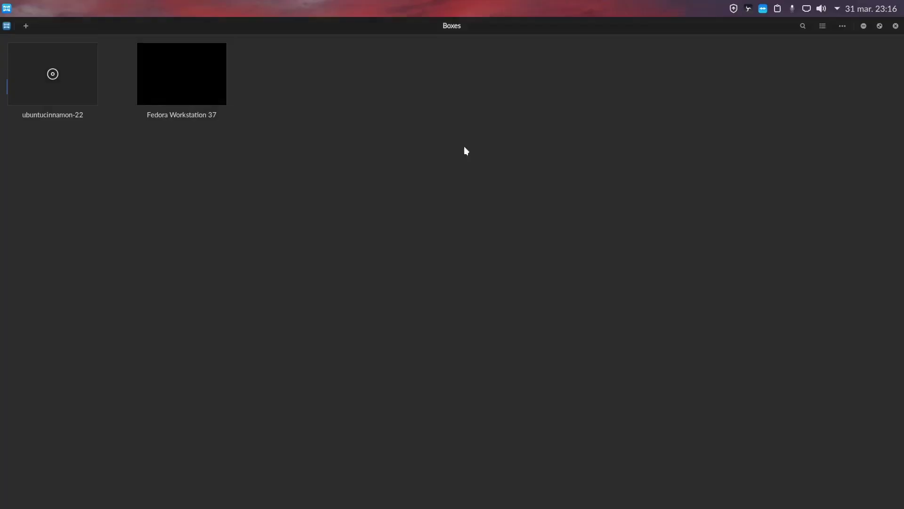
Launch ubuntucinnamon-22 in fullscreen and log in with the account password
left_click(52, 76)
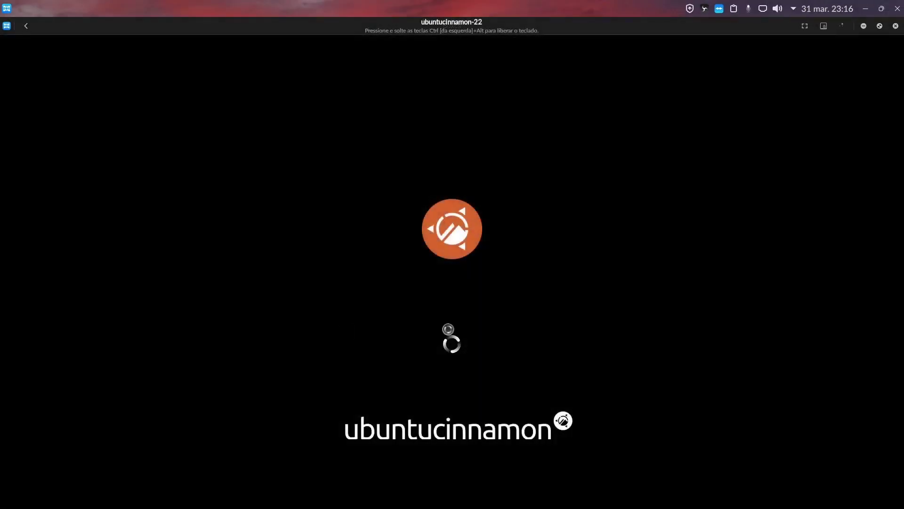
left_click(805, 26)
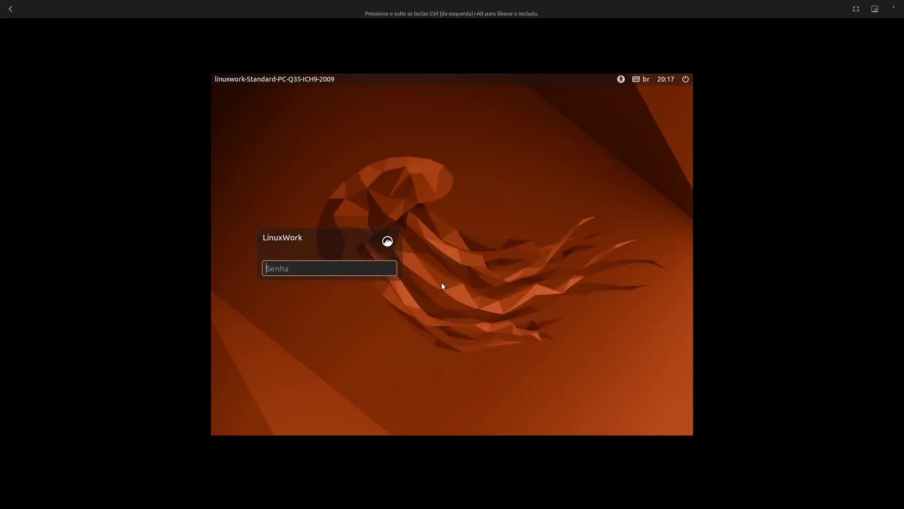
type("****")
key("Return")
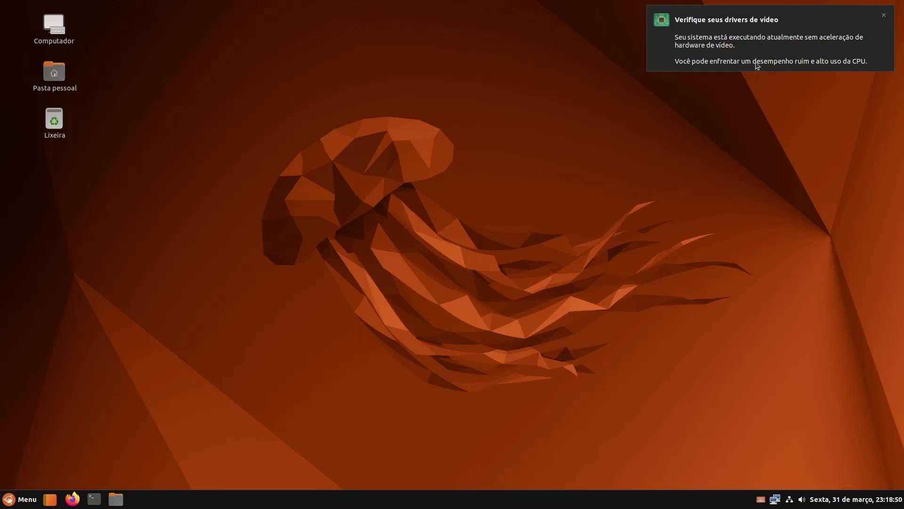
Close the video-driver warning, then power off the guest via Menu's power button and Desligar
left_click(884, 16)
left_click(21, 498)
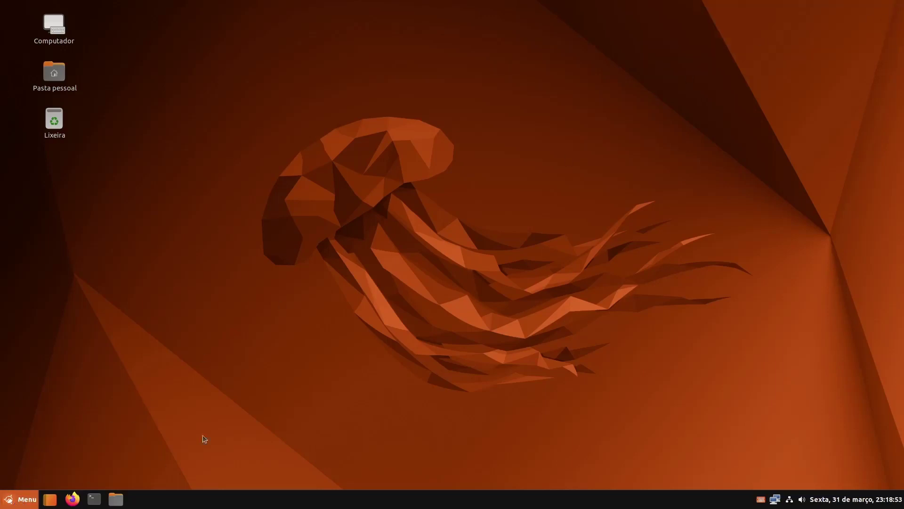
left_click(607, 332)
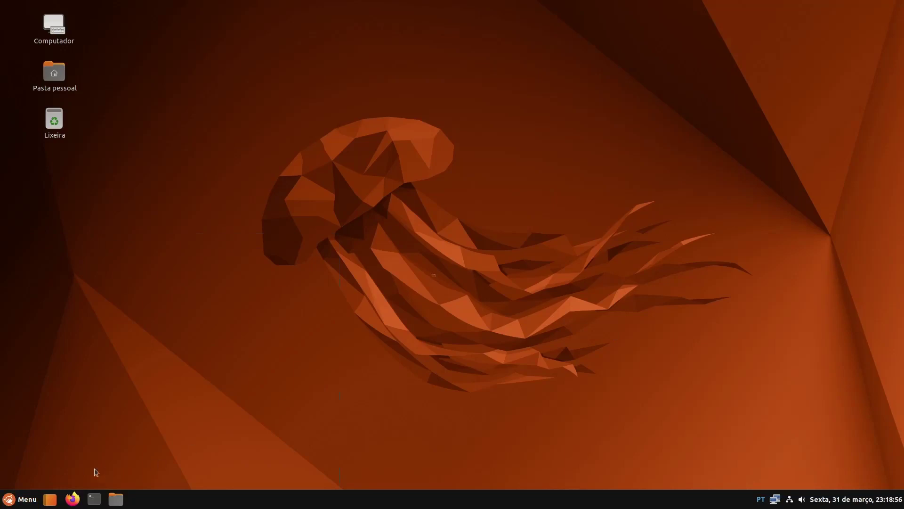
left_click(31, 496)
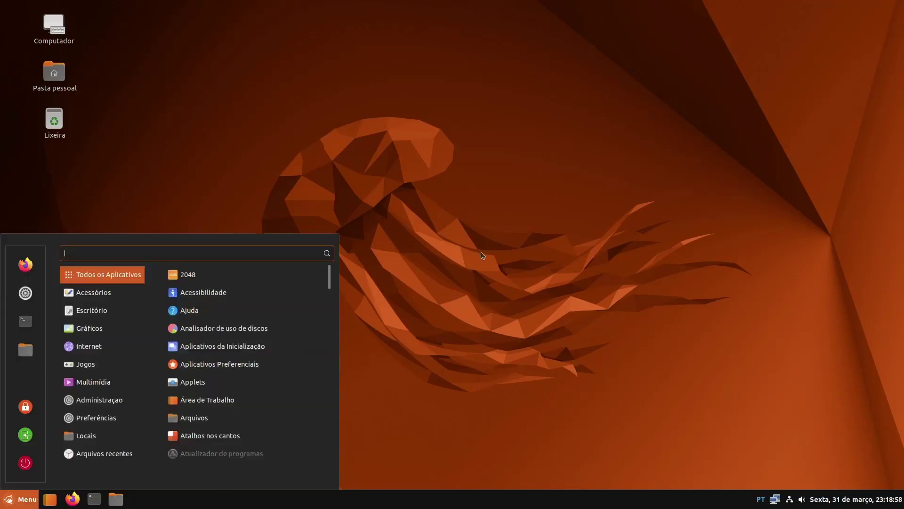
left_click(518, 301)
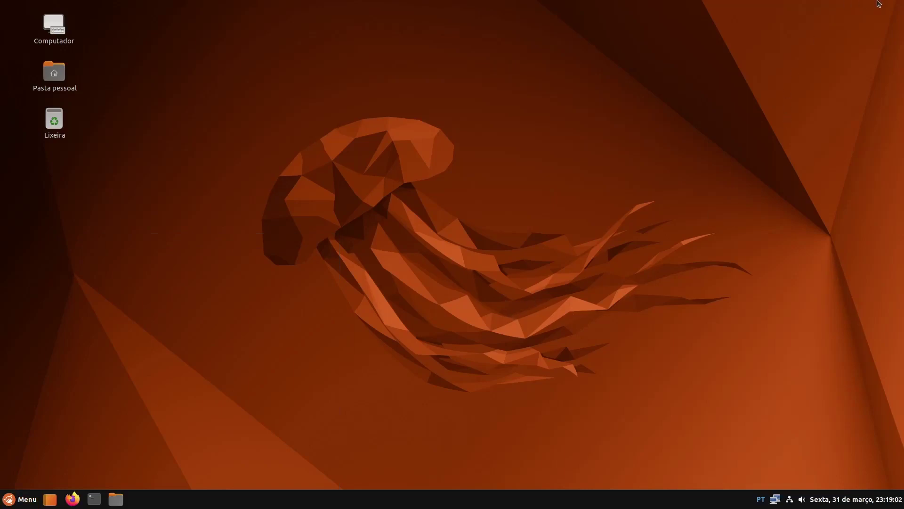
left_click(20, 502)
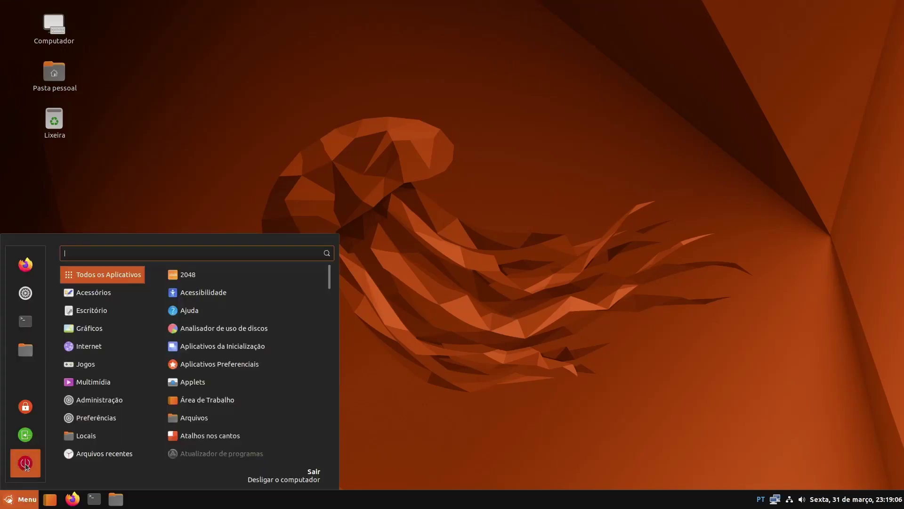
left_click(26, 464)
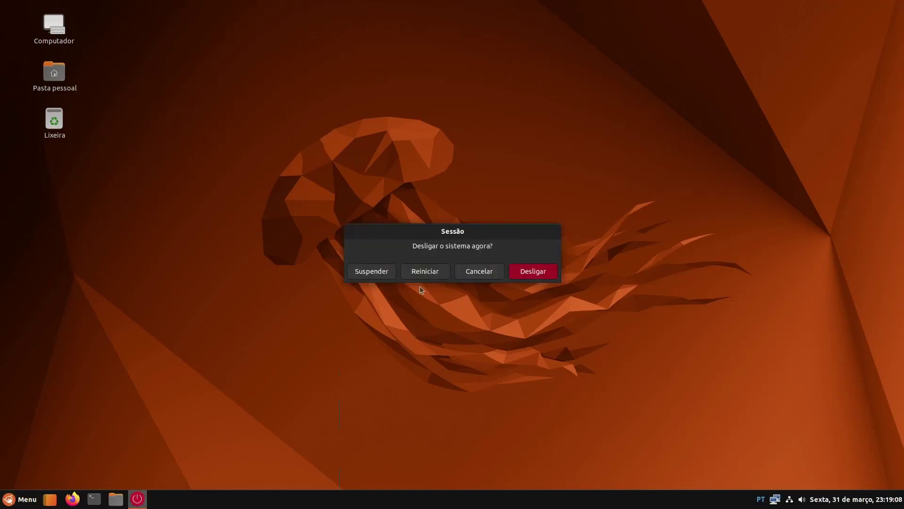
left_click(528, 276)
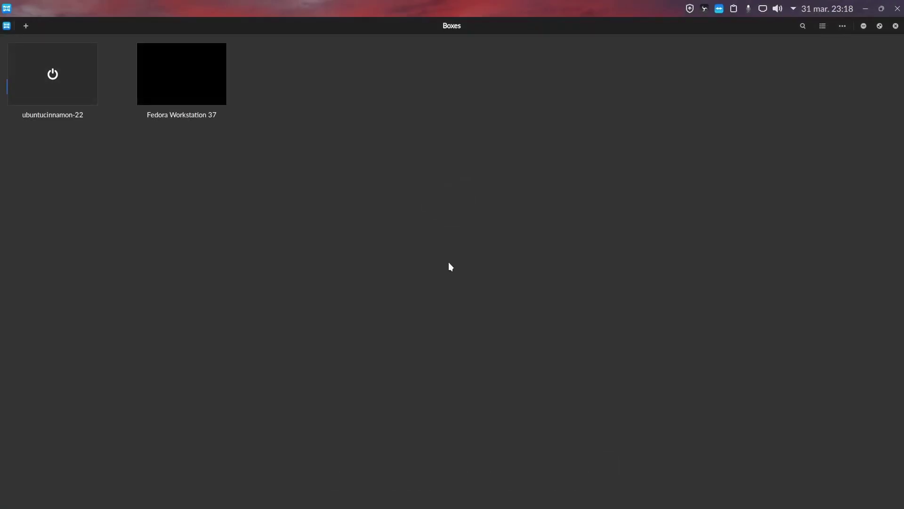
Open Editar configuração in ubuntucinnamon-22's Preferências, accepting the snapshot with Sim
right_click(73, 85)
left_click(48, 210)
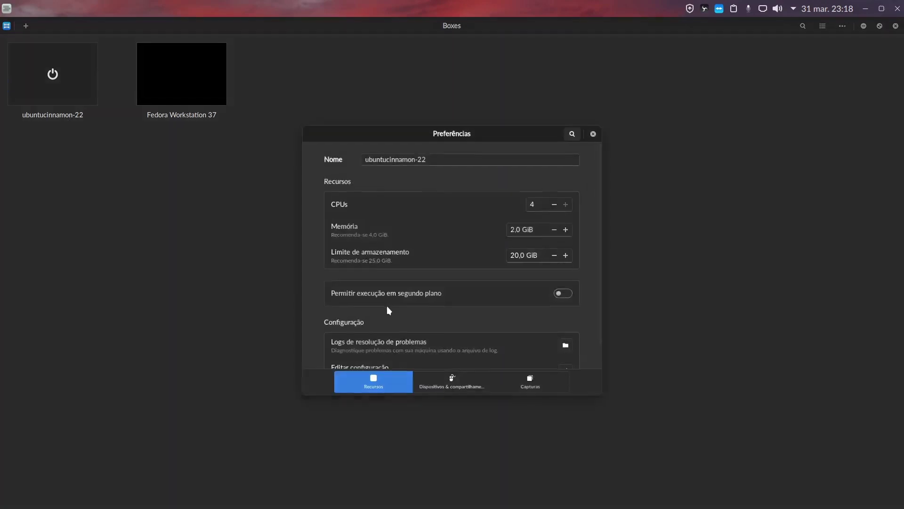
scroll(447, 297, "down", 1)
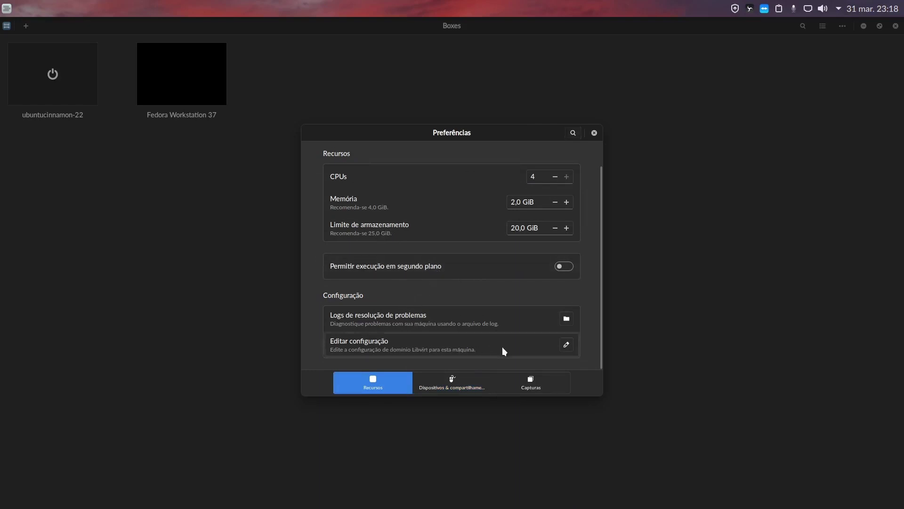
left_click(571, 346)
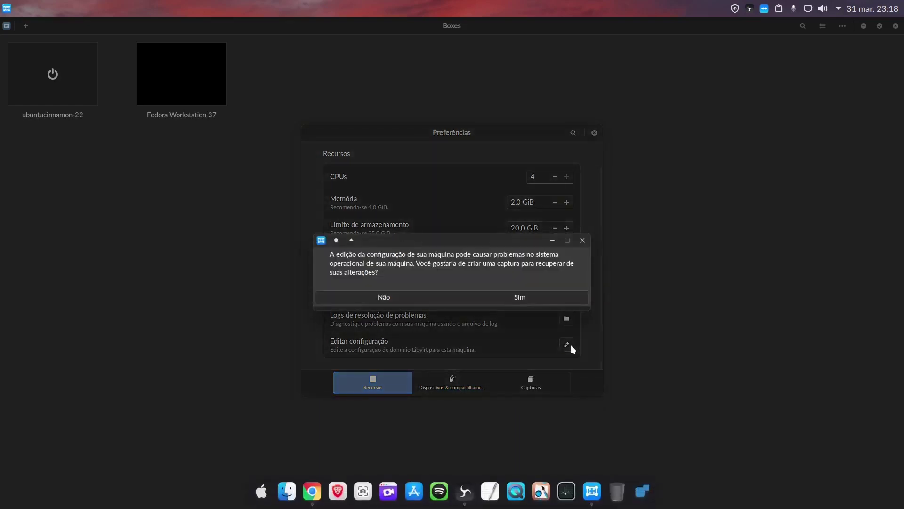
left_click(518, 296)
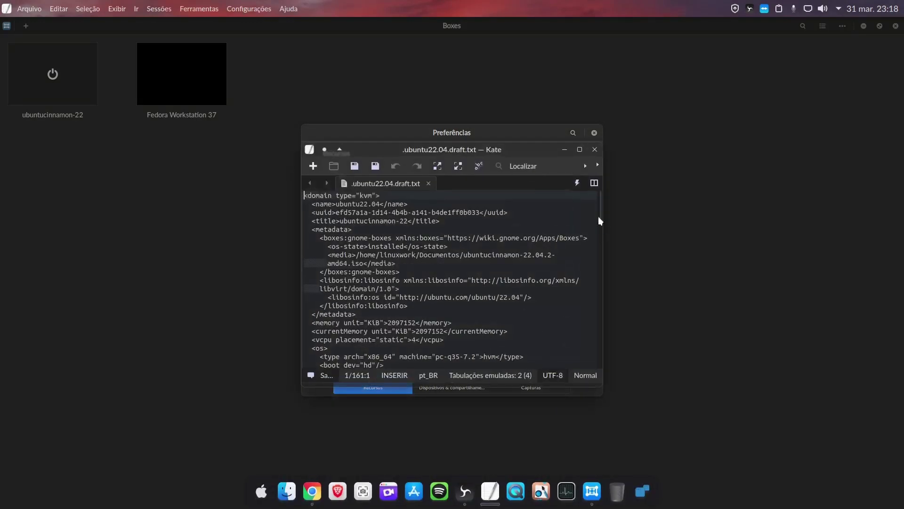
Close the domain XML in Kate without making changes
left_click(593, 150)
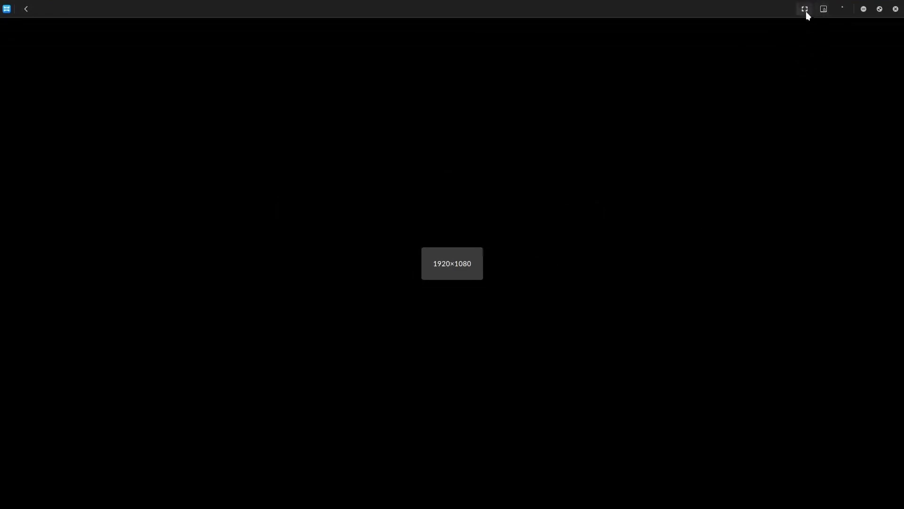
Exit fullscreen and log in to the Cinnamon desktop with the account password
left_click(806, 10)
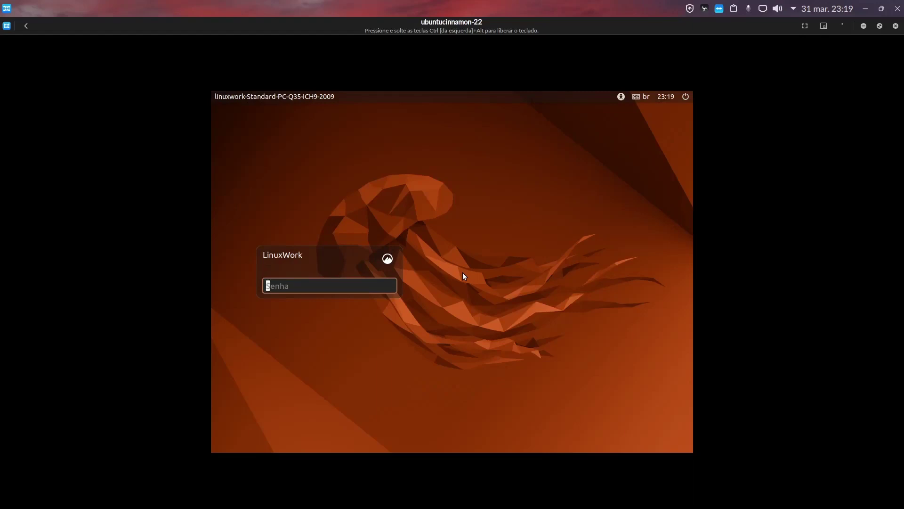
type("••••")
key("Return")
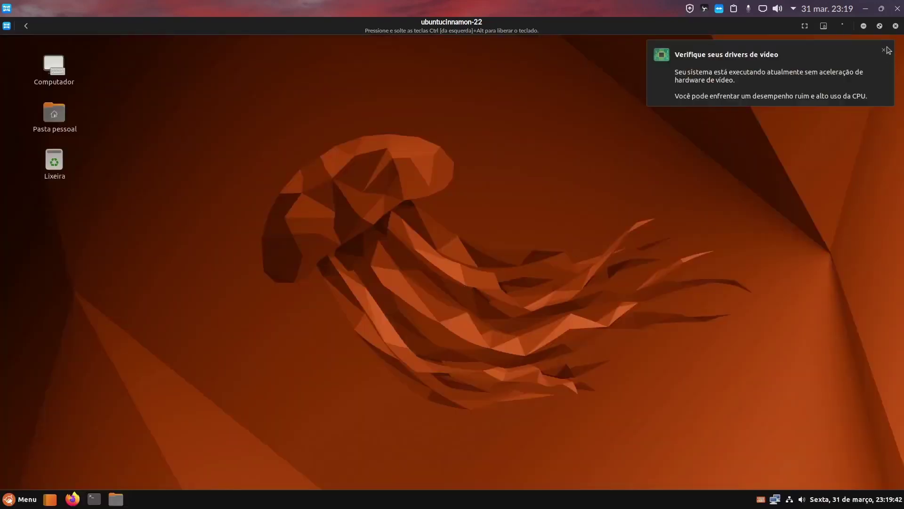
left_click(884, 50)
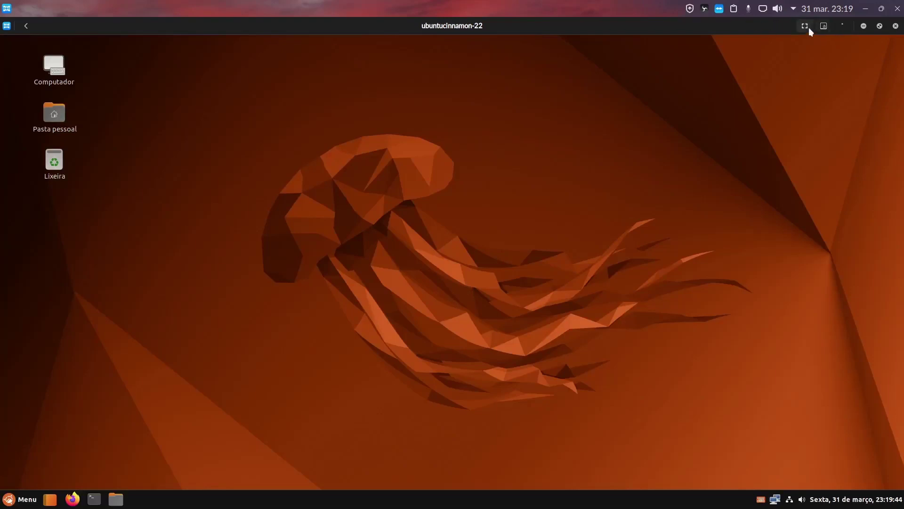
left_click(847, 26)
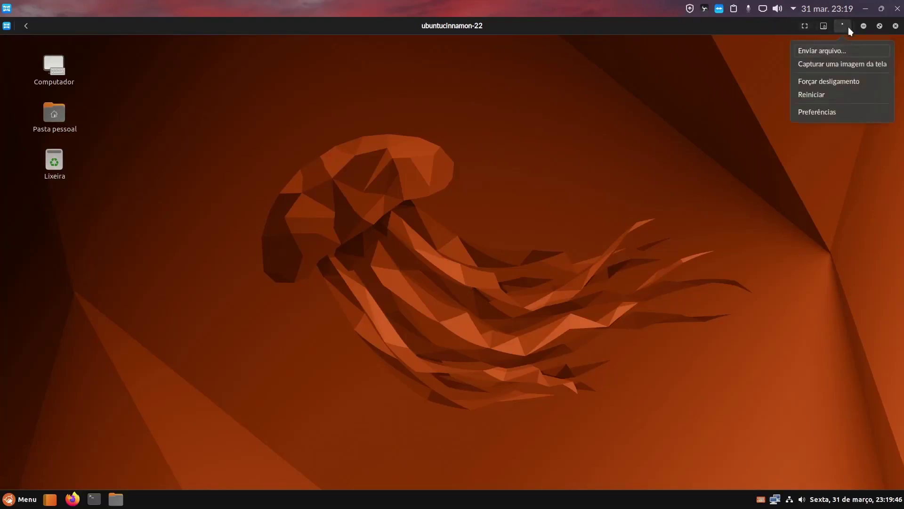
left_click(839, 114)
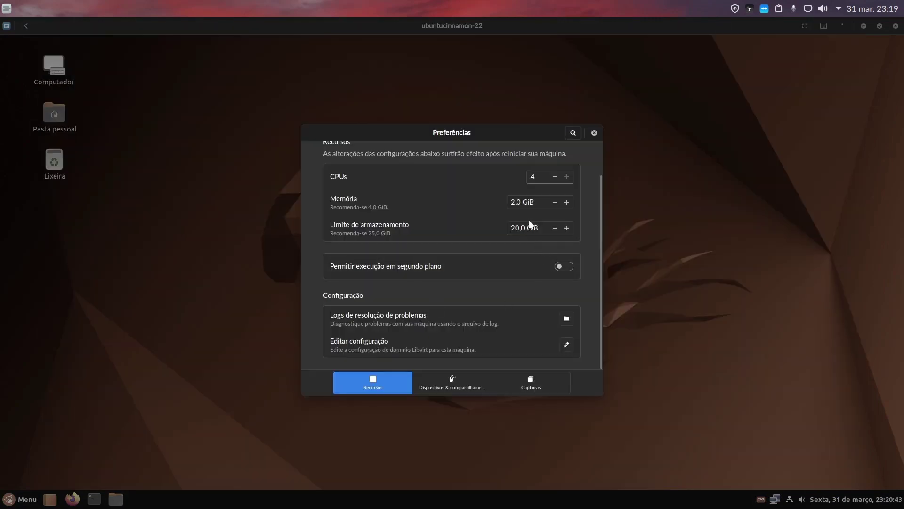
scroll(531, 224, "up", 2)
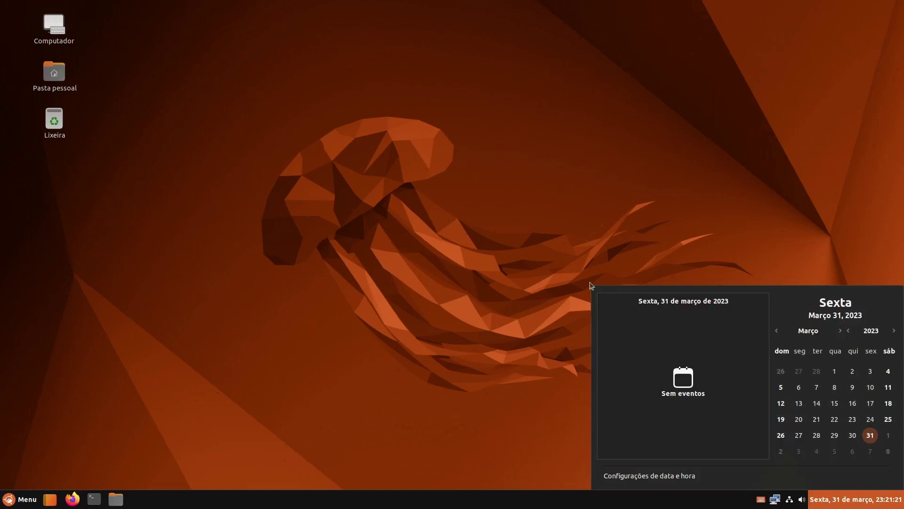
left_click(246, 404)
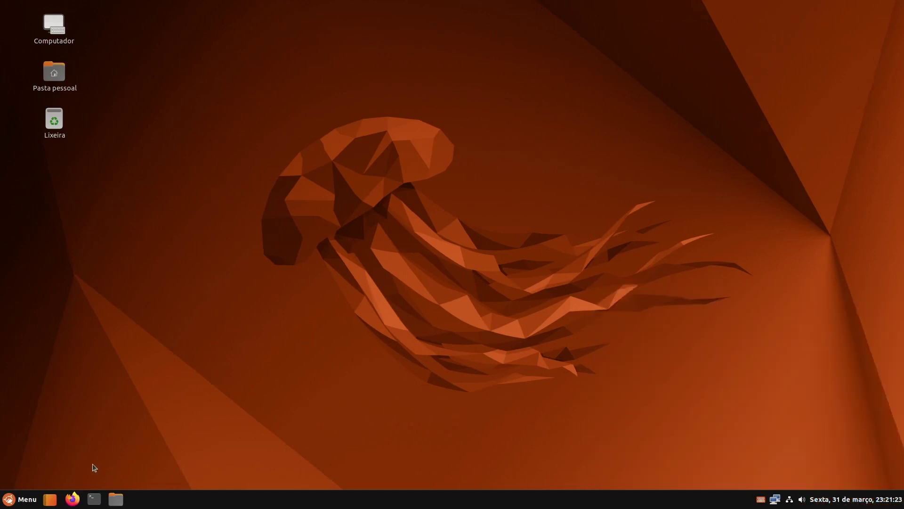
left_click(19, 498)
left_click(428, 314)
key("super")
left_click(412, 367)
In panel edit mode, drag the orange launcher past the folder launcher, then turn edit mode off
mouse_move(871, 506)
right_click(184, 507)
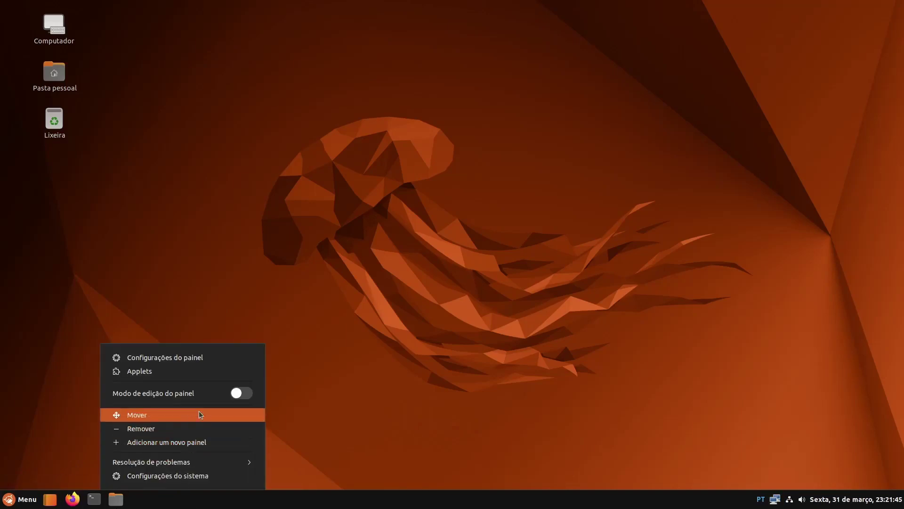
left_click(246, 396)
left_click(355, 398)
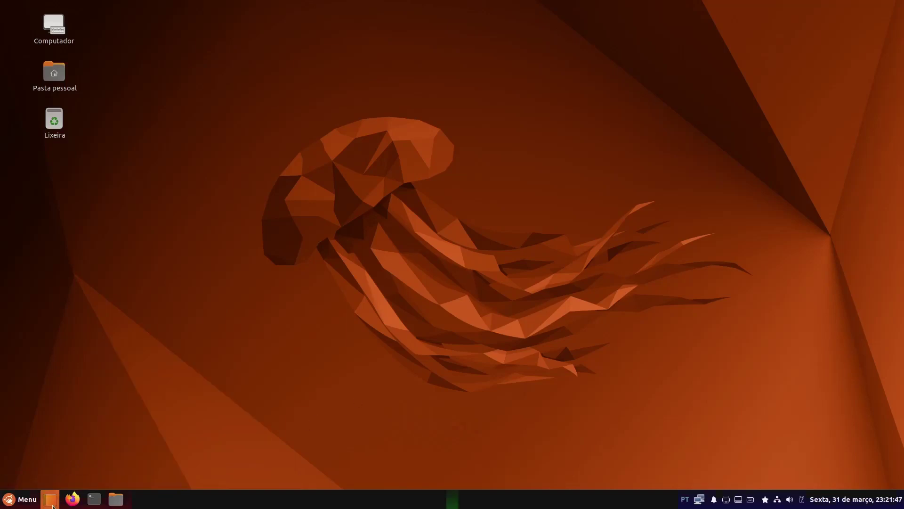
left_click_drag(51, 503, 901, 500)
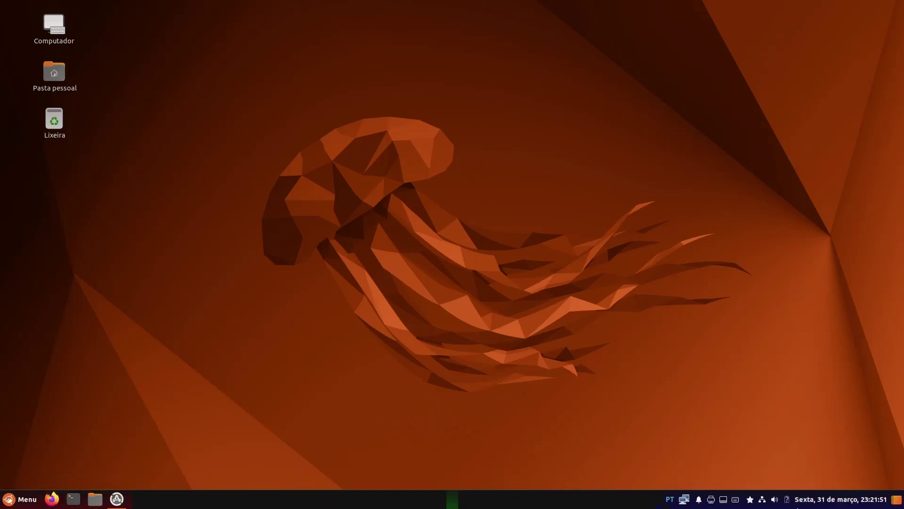
right_click(370, 507)
left_click(424, 396)
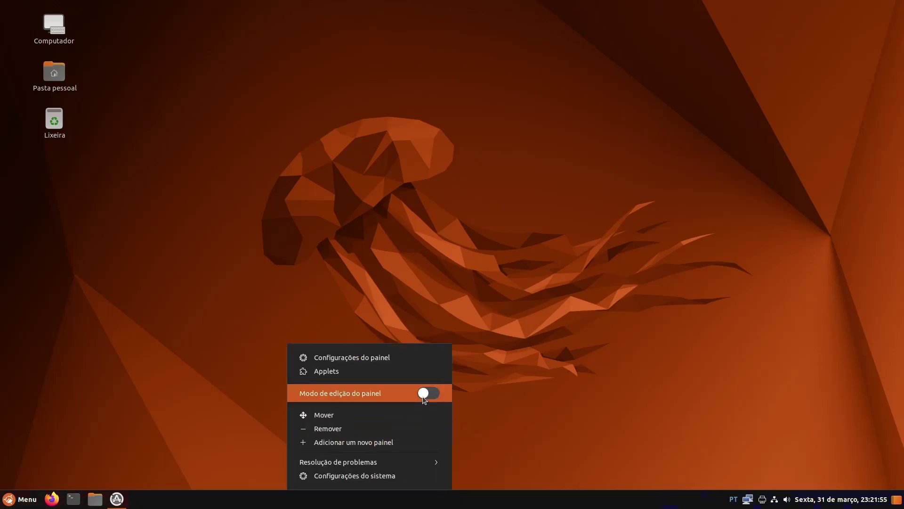
left_click(163, 382)
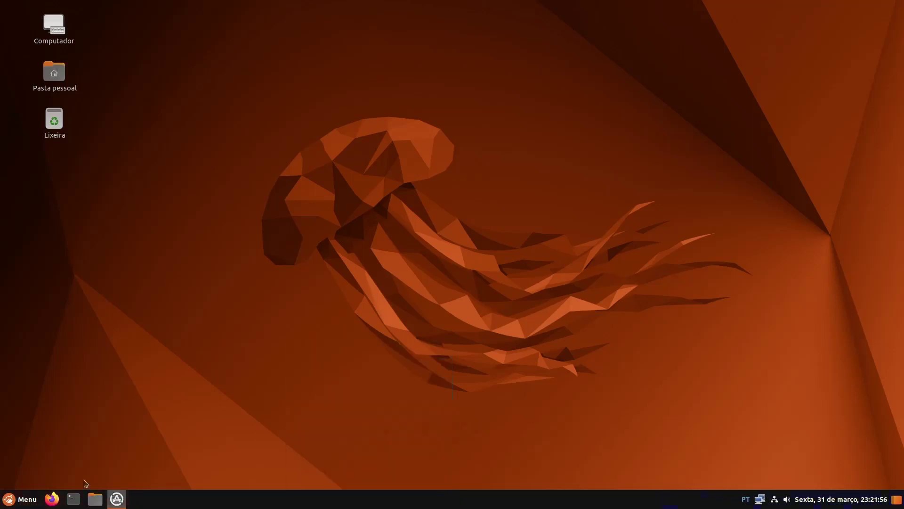
right_click(29, 504)
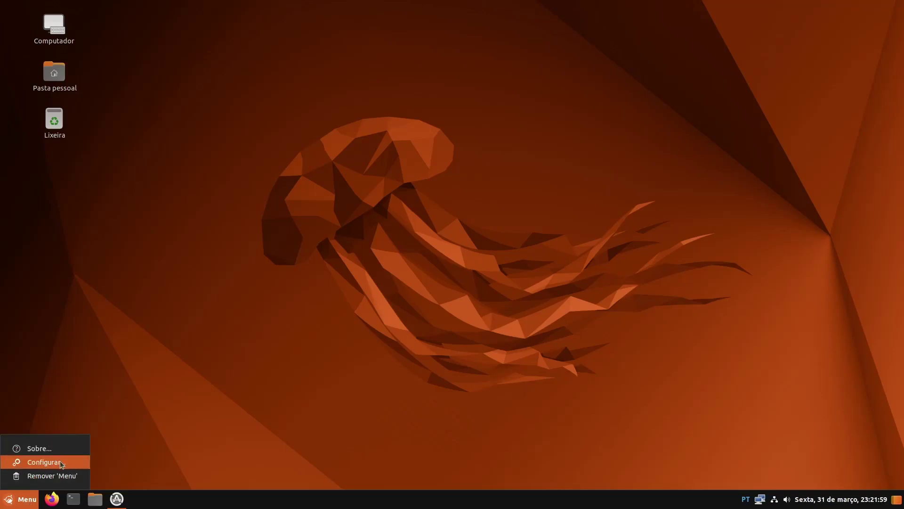
left_click(56, 466)
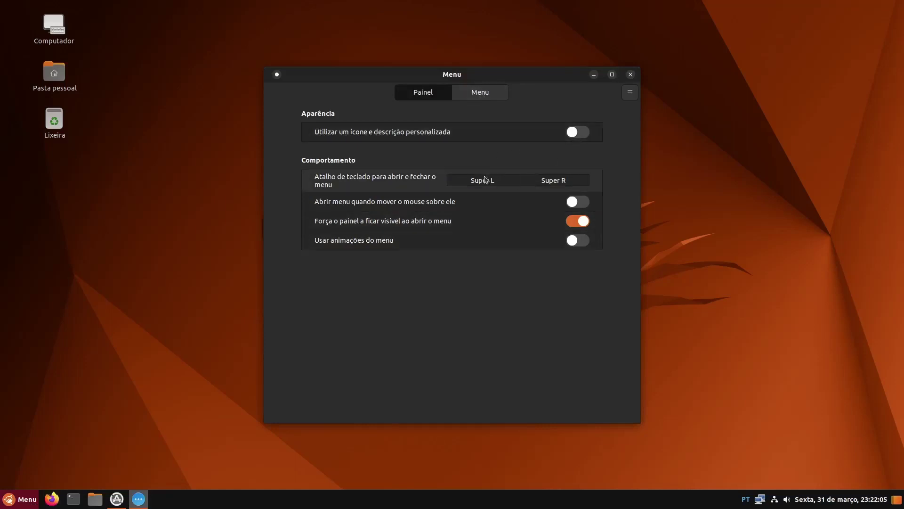
left_click(479, 97)
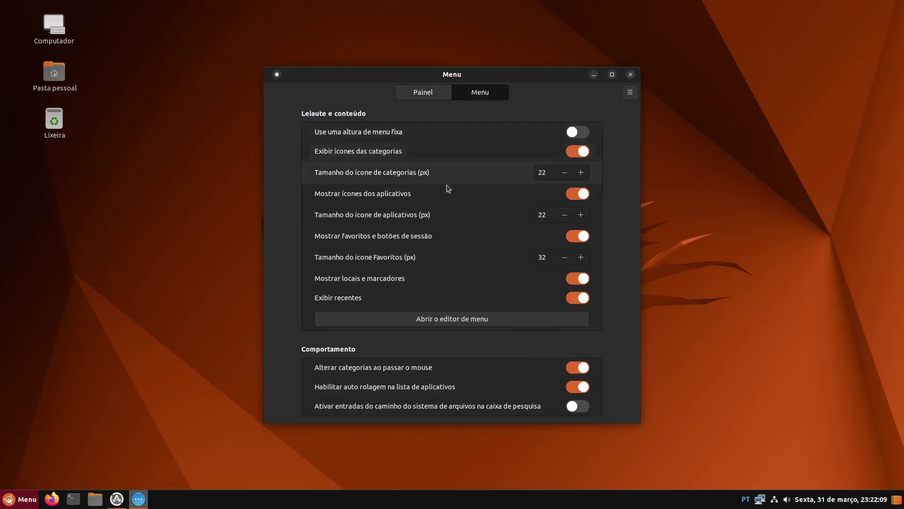
left_click(459, 325)
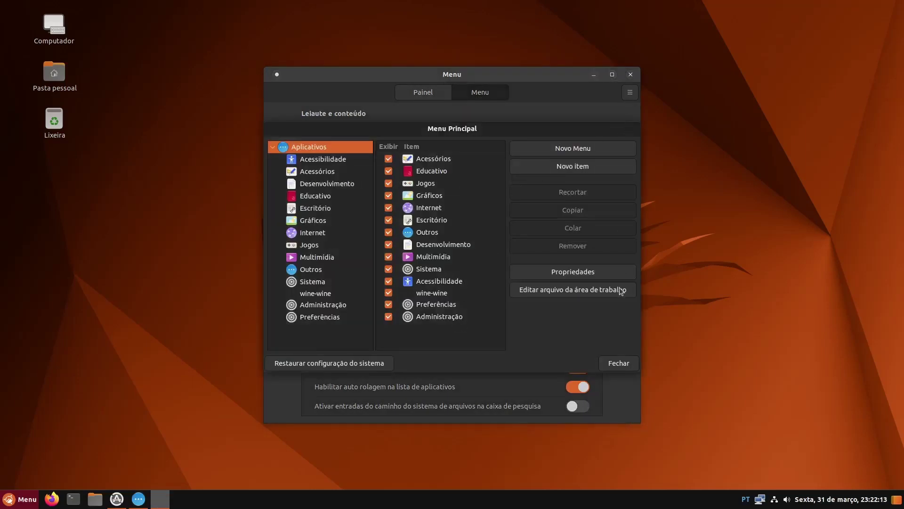
left_click(618, 363)
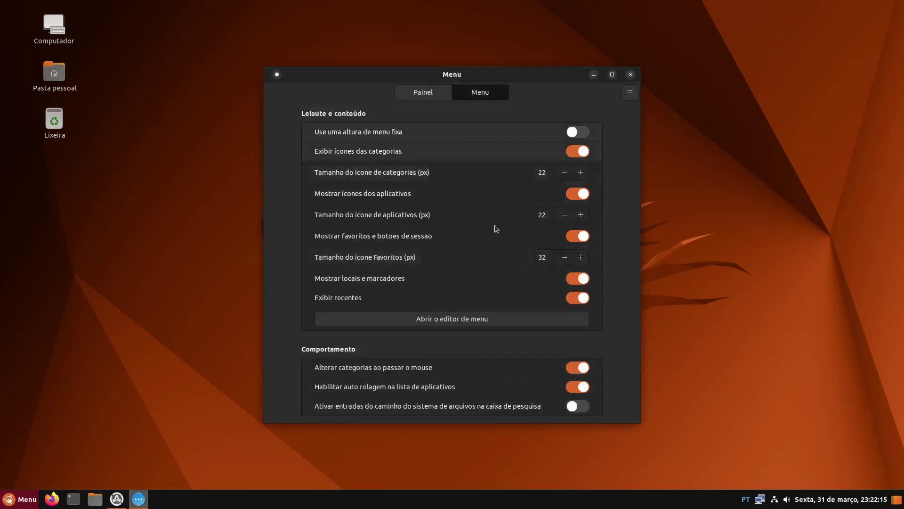
left_click(433, 91)
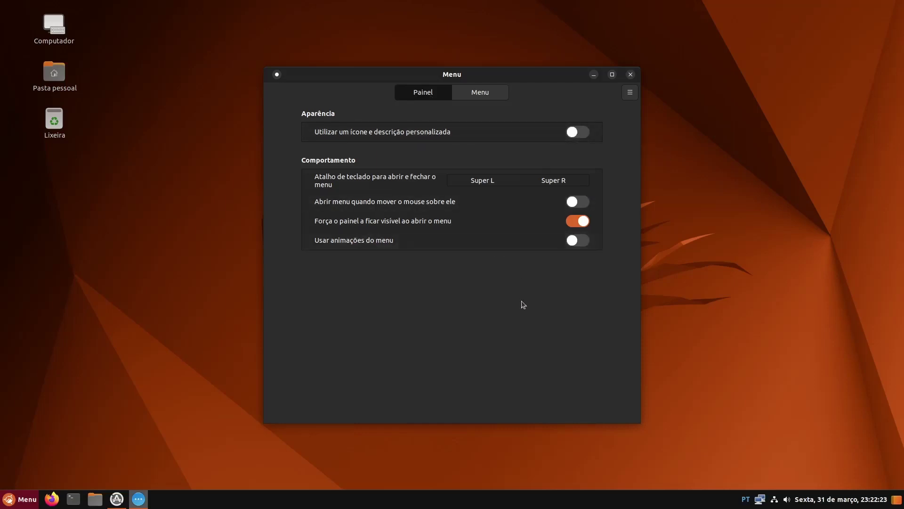
right_click(9, 502)
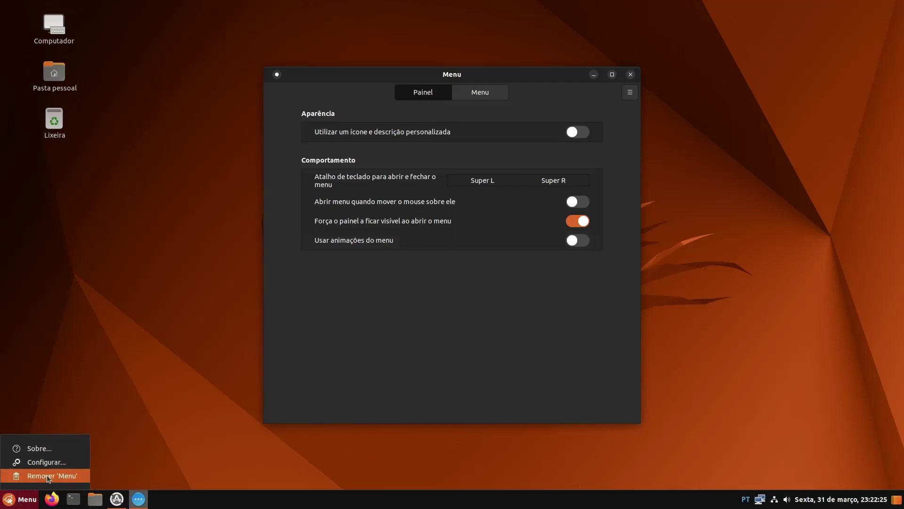
left_click(44, 448)
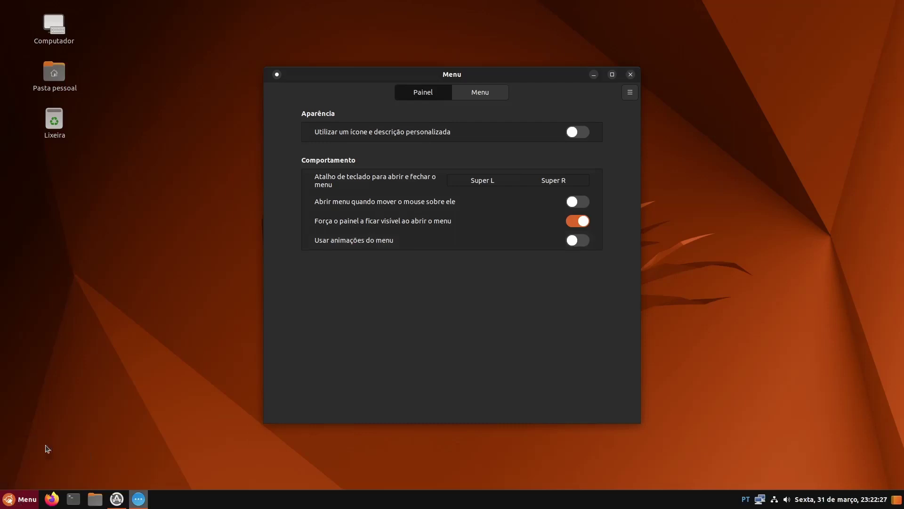
left_click(523, 320)
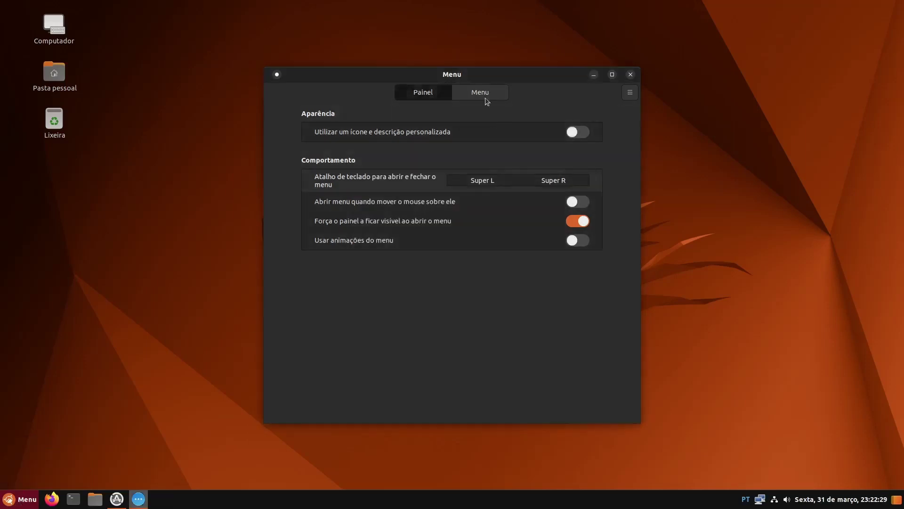
left_click(479, 92)
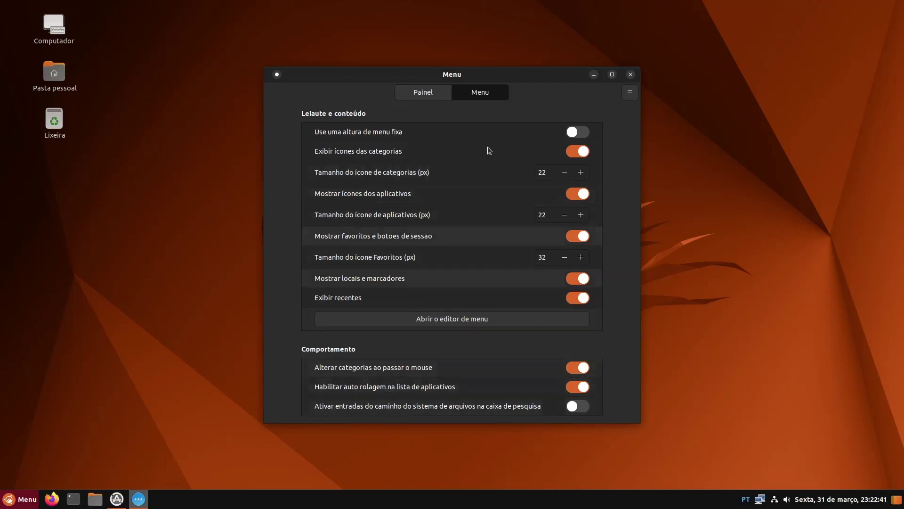
left_click(629, 94)
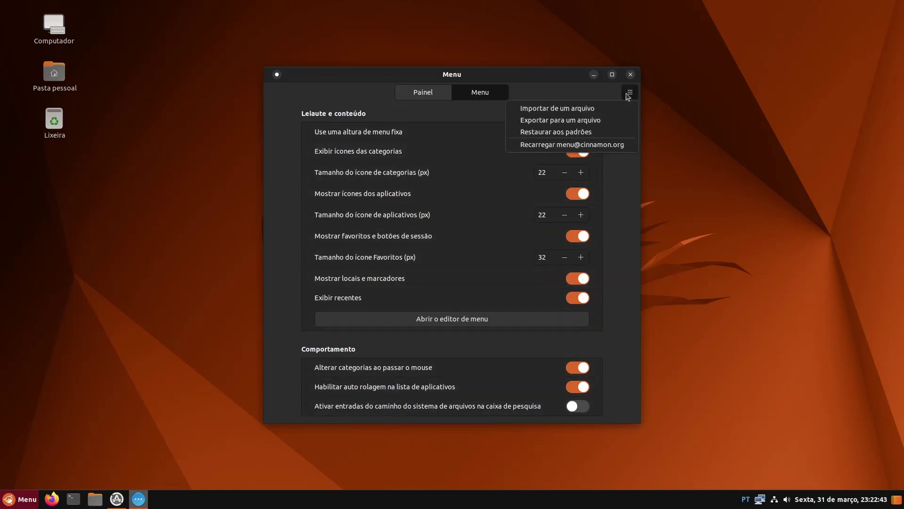
left_click(567, 92)
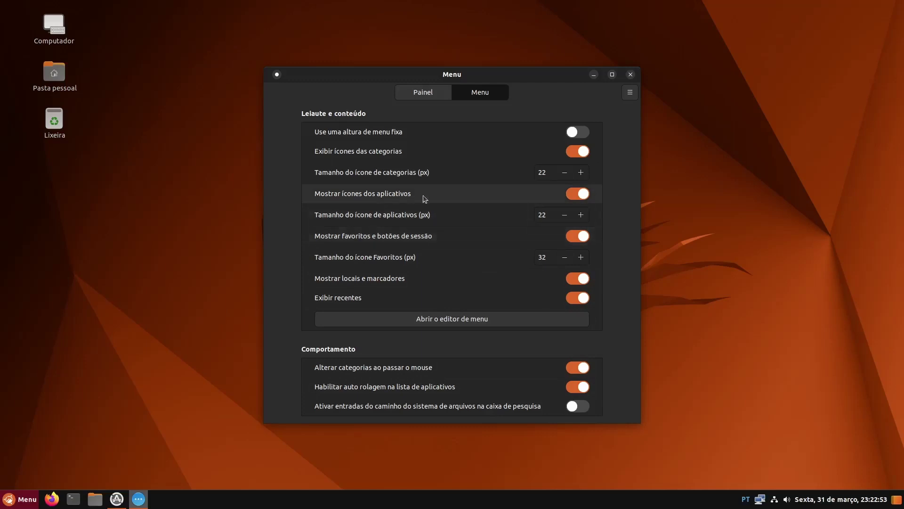
left_click(462, 321)
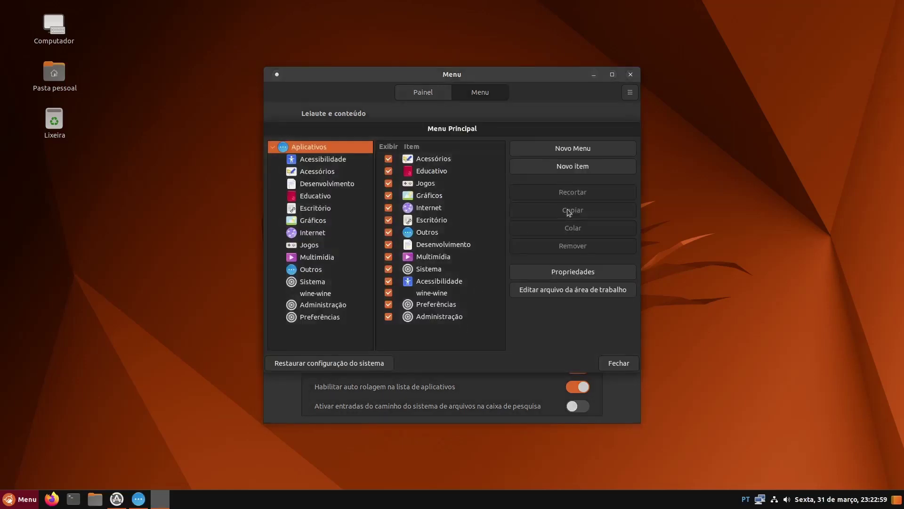
left_click(627, 363)
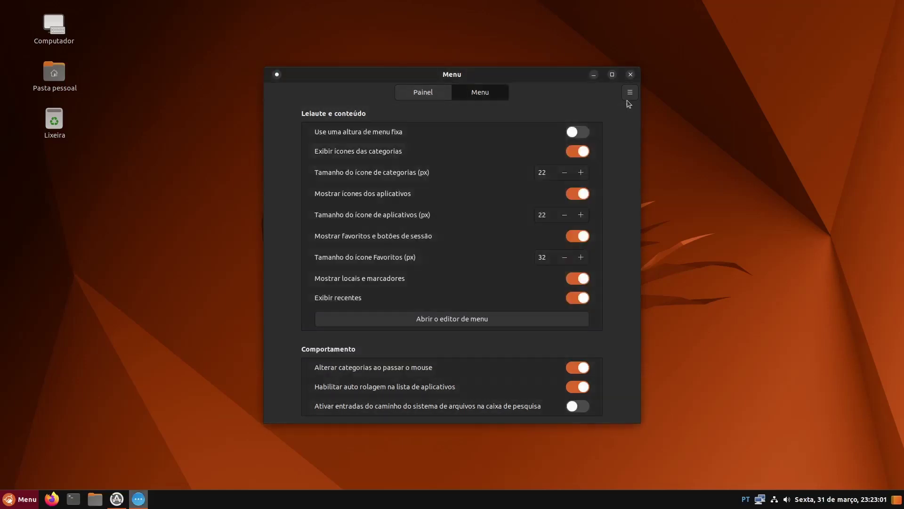
left_click(630, 75)
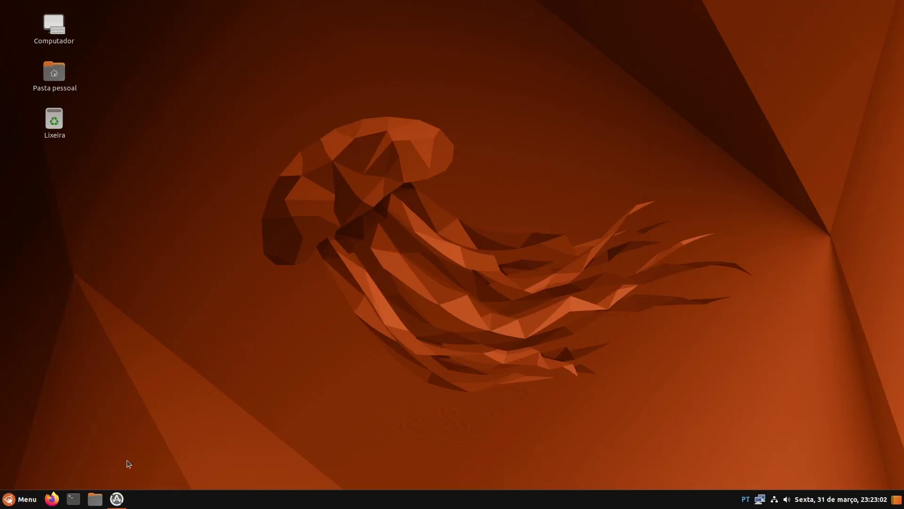
Switch on 'Modo de edição do painel' from the taskbar panel's context menu
right_click(8, 503)
left_click(233, 499)
right_click(233, 499)
left_click(292, 393)
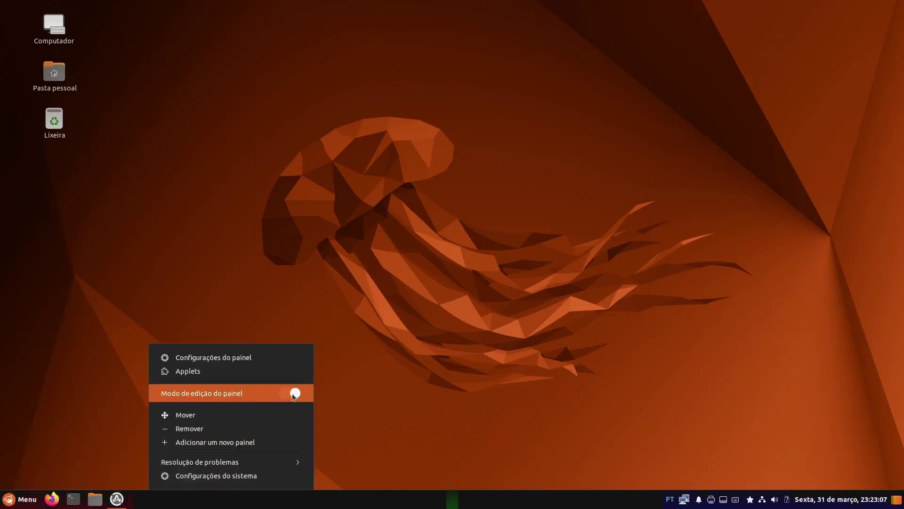
View the Menu applet's Sobre... information, then open its Configurar... settings on the Painel page
right_click(16, 500)
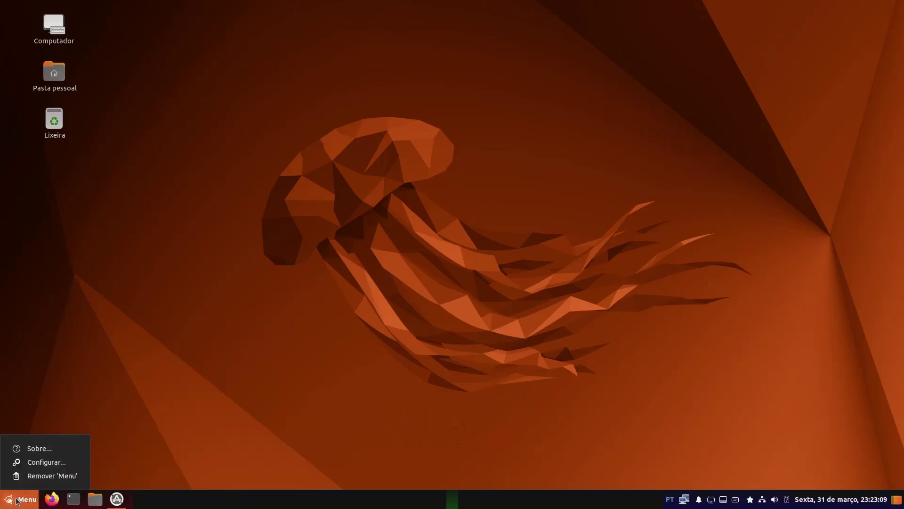
left_click(57, 450)
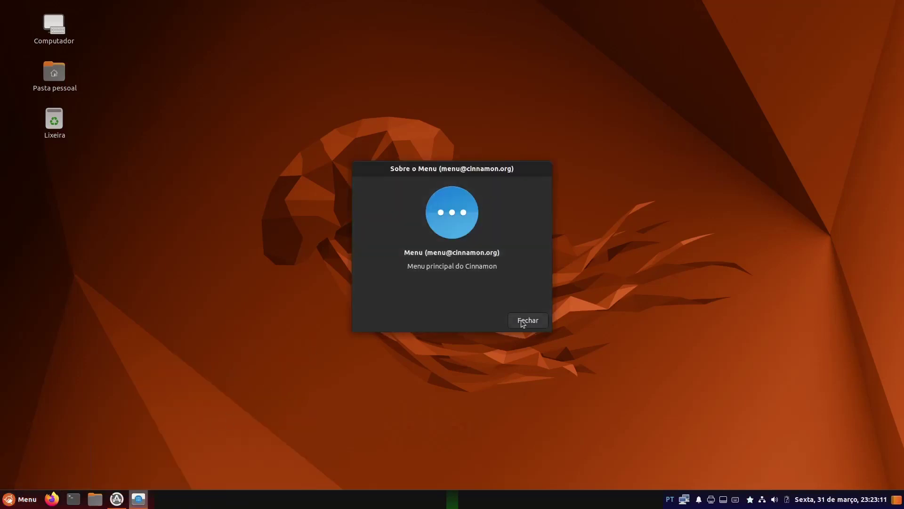
left_click(521, 321)
right_click(27, 500)
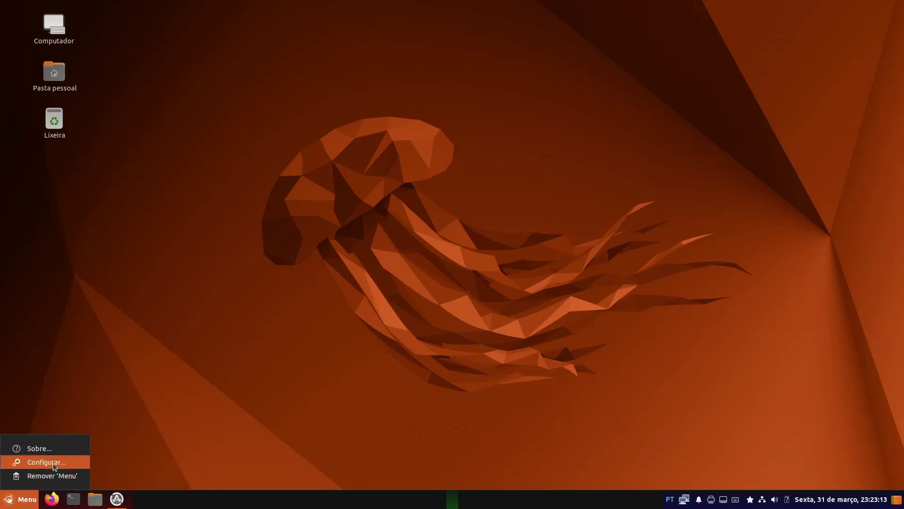
left_click(56, 463)
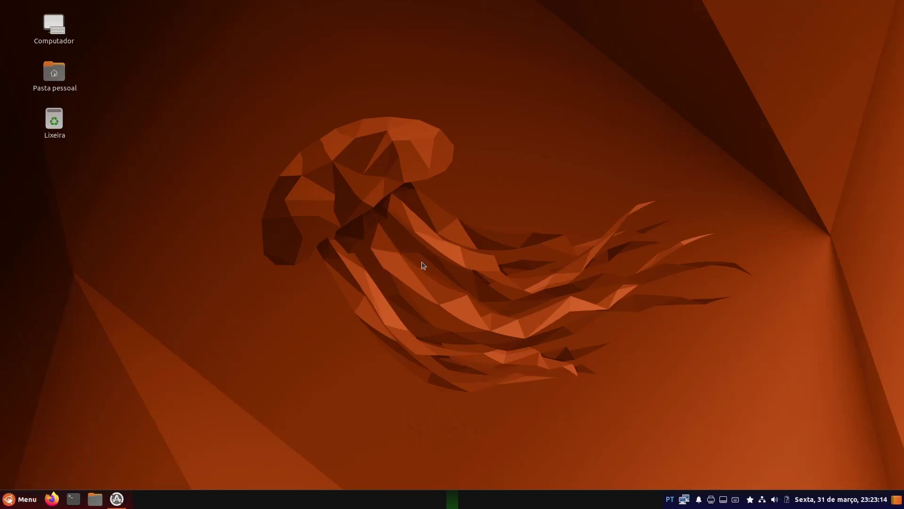
right_click(310, 502)
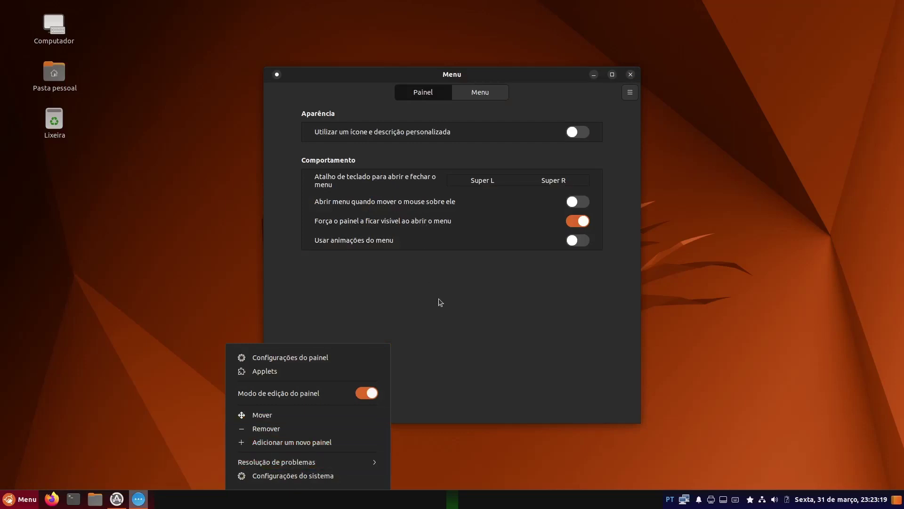
Enable 'Utilizar um ícone e descrição personalizada' and switch panel edit mode off
left_click(440, 302)
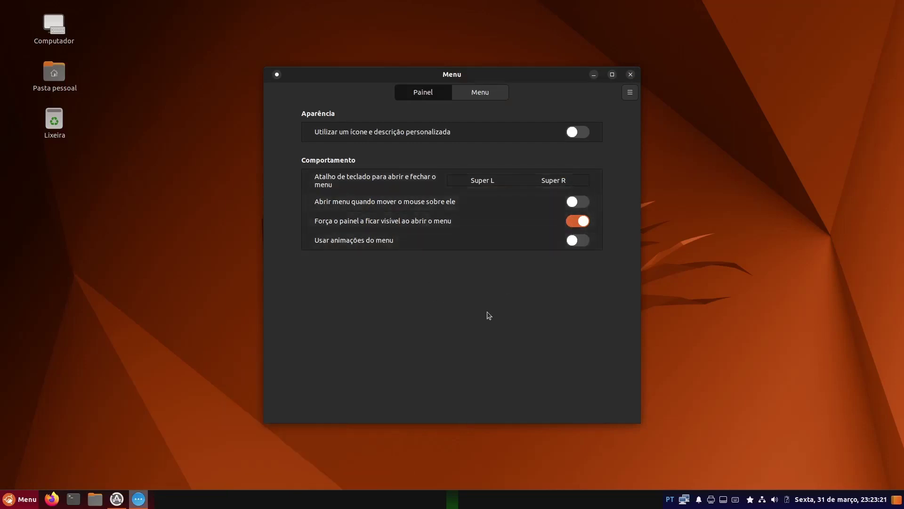
right_click(290, 507)
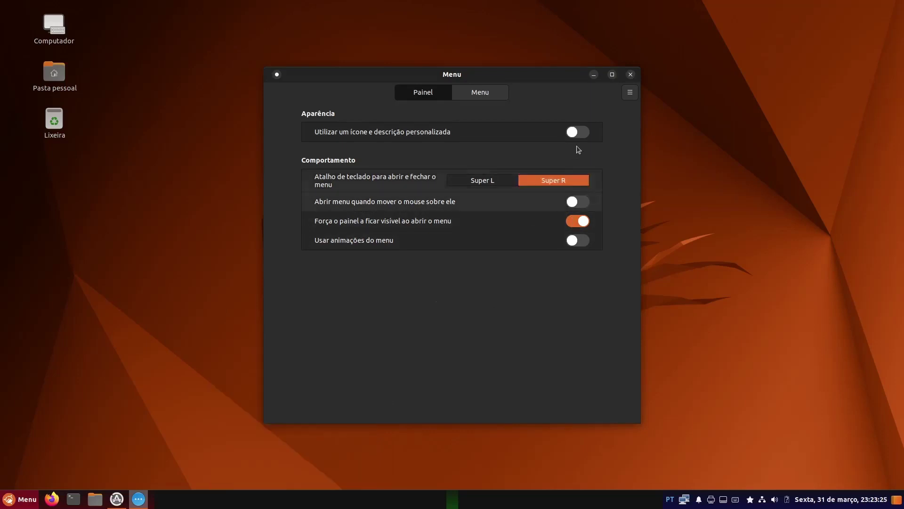
left_click(577, 132)
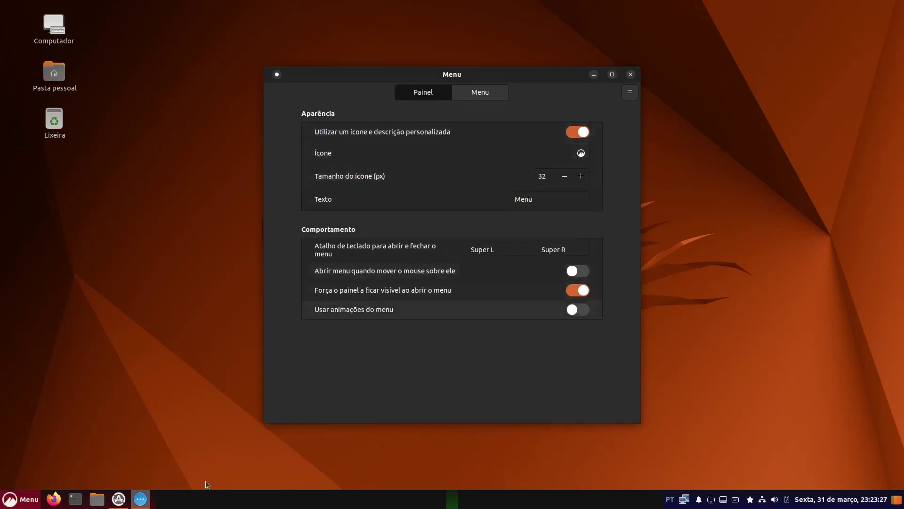
right_click(141, 499)
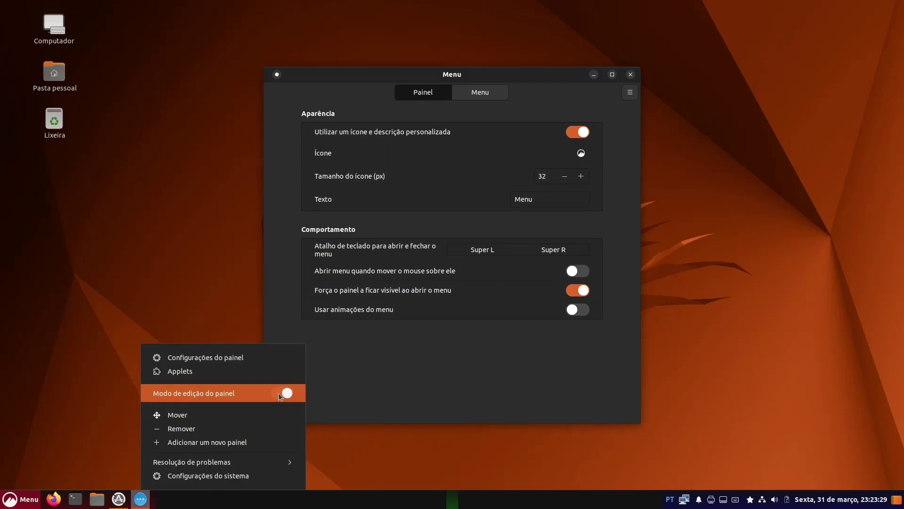
left_click(278, 393)
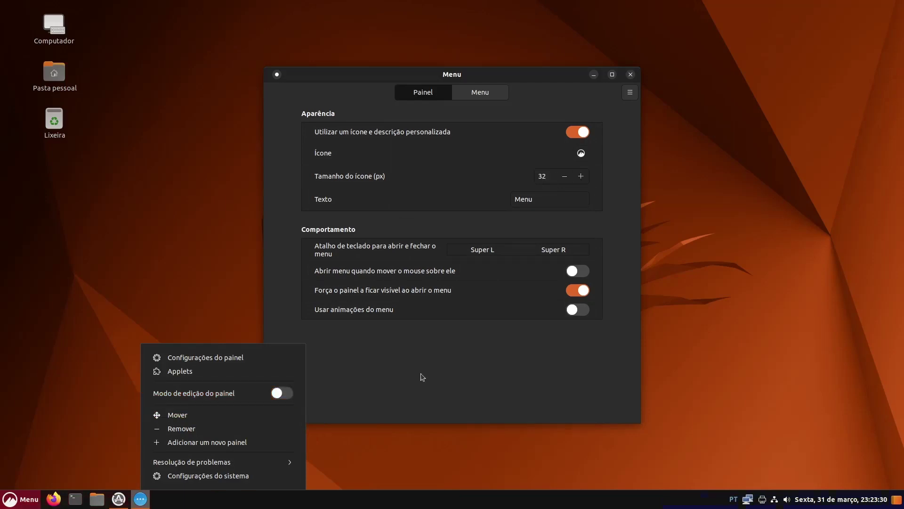
Clear the 'Menu' text from the Texto field and close the menu settings window
left_click(534, 201)
double_click(533, 202)
key("BackSpace")
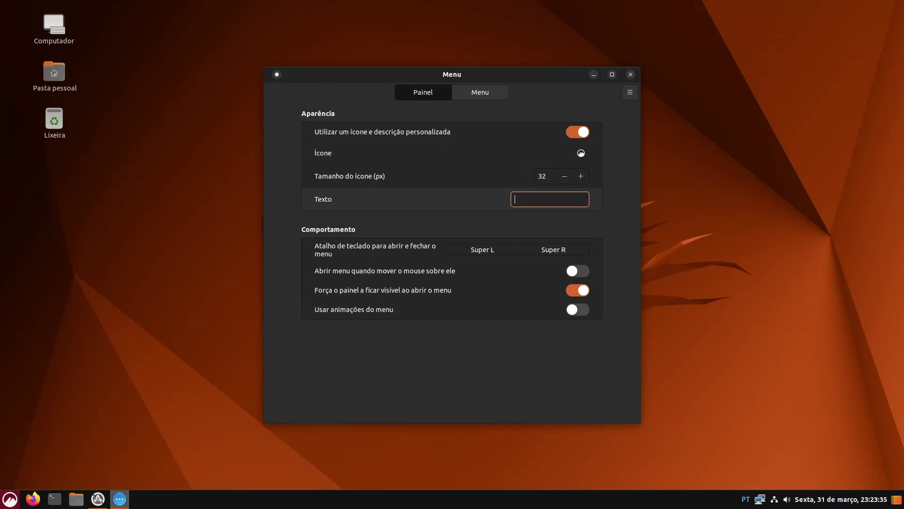
left_click(630, 75)
Reopen the Menu applet's Configurar settings from the menu button's context menu
left_click(3, 504)
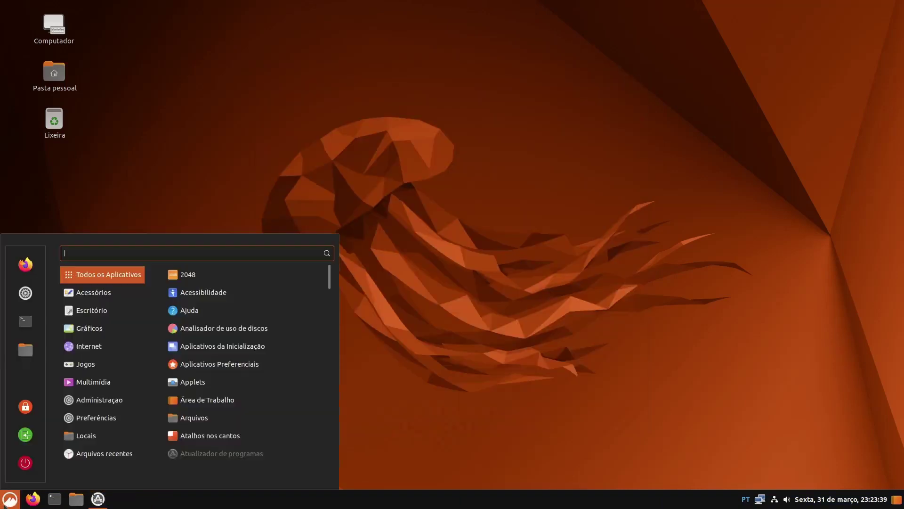
left_click(4, 505)
right_click(5, 503)
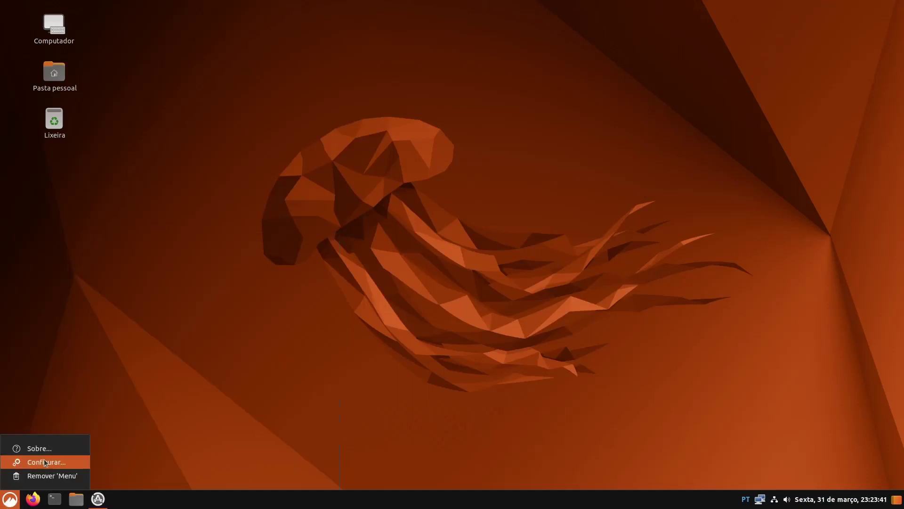
left_click(46, 463)
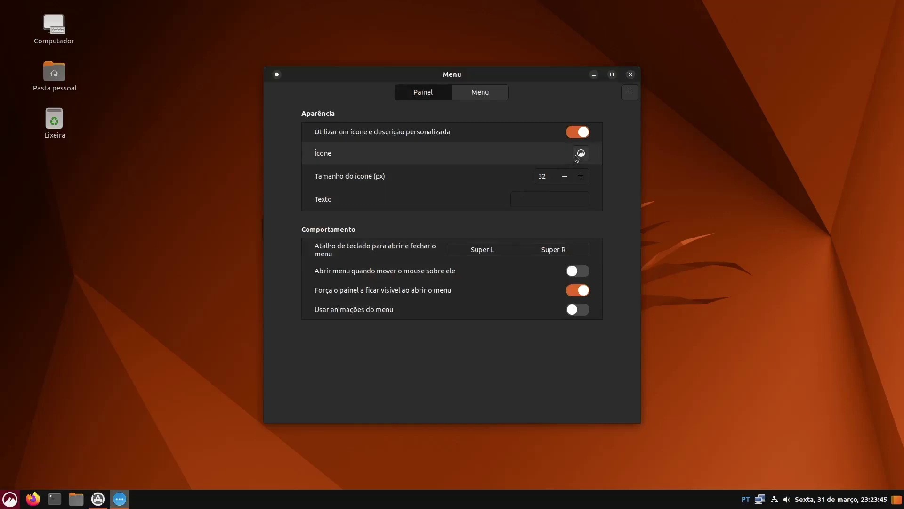
Choose the 1CD8_rundll32.0 icon from the Aplicativos category as the menu button icon
left_click(580, 154)
left_click(581, 153)
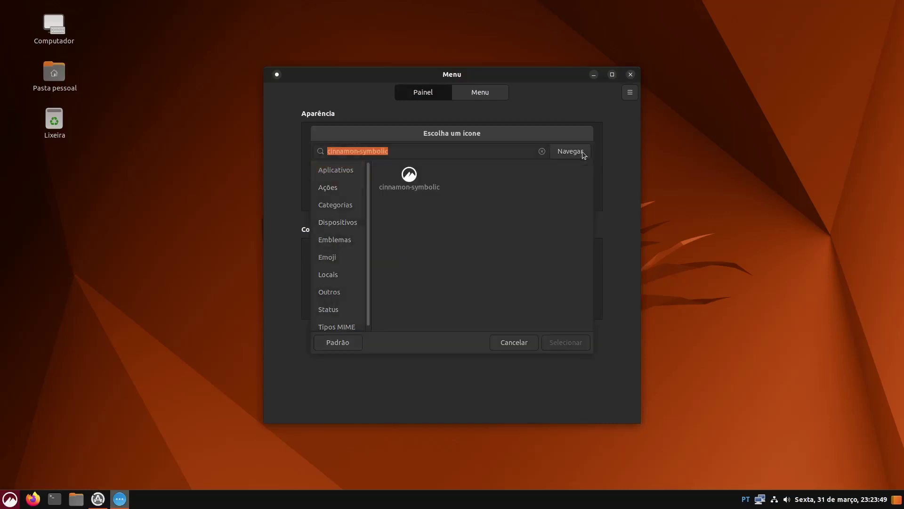
left_click(403, 183)
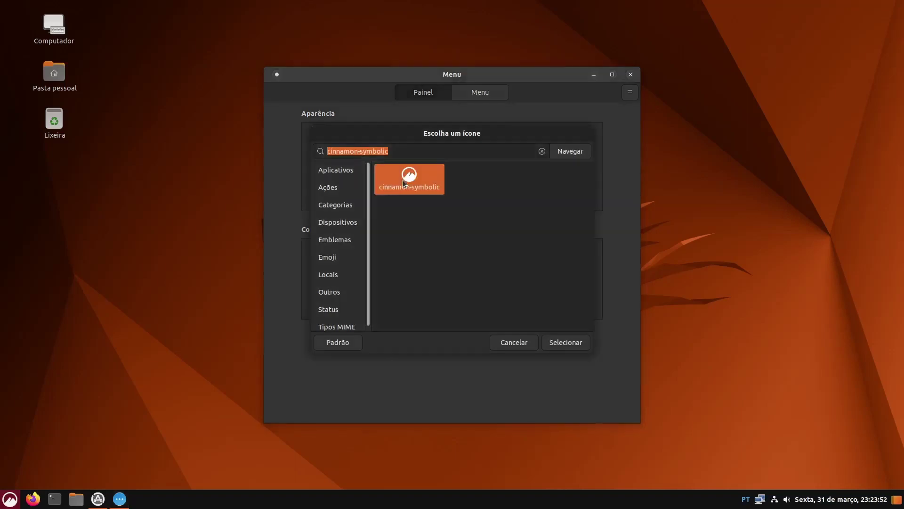
left_click(346, 205)
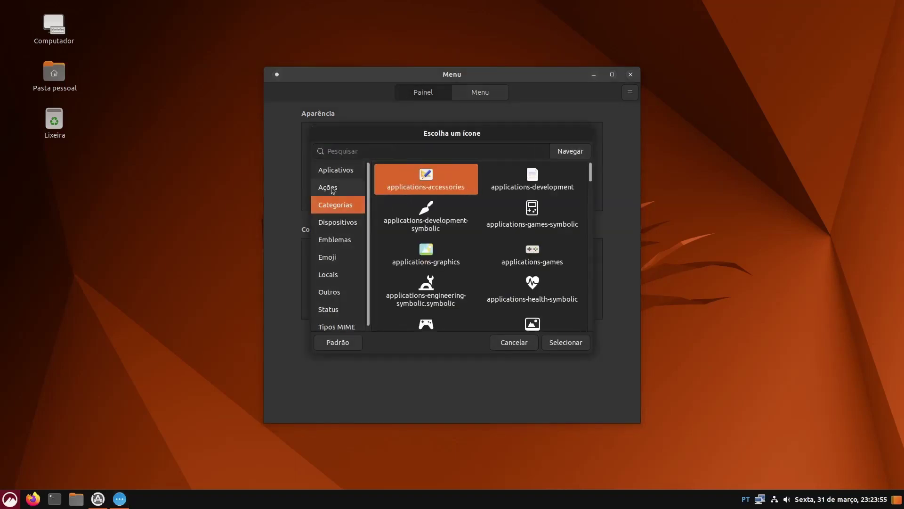
left_click(334, 188)
left_click(333, 171)
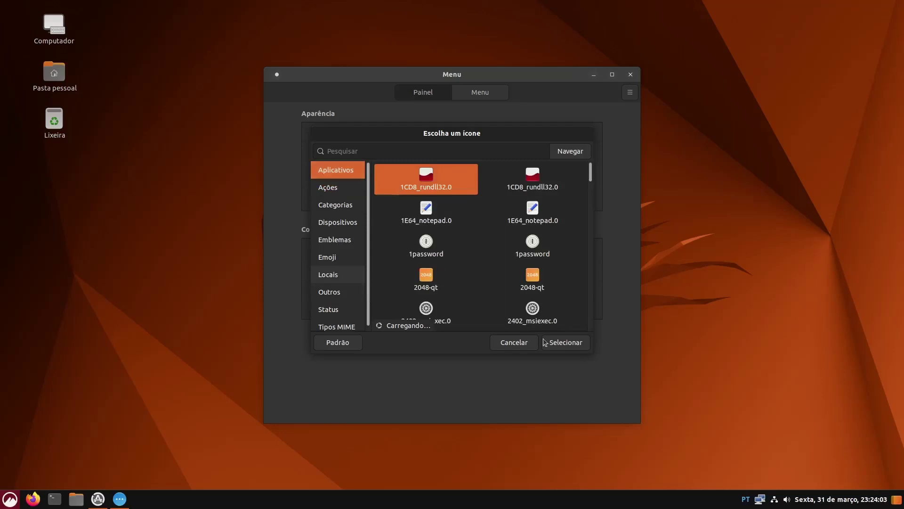
left_click(566, 342)
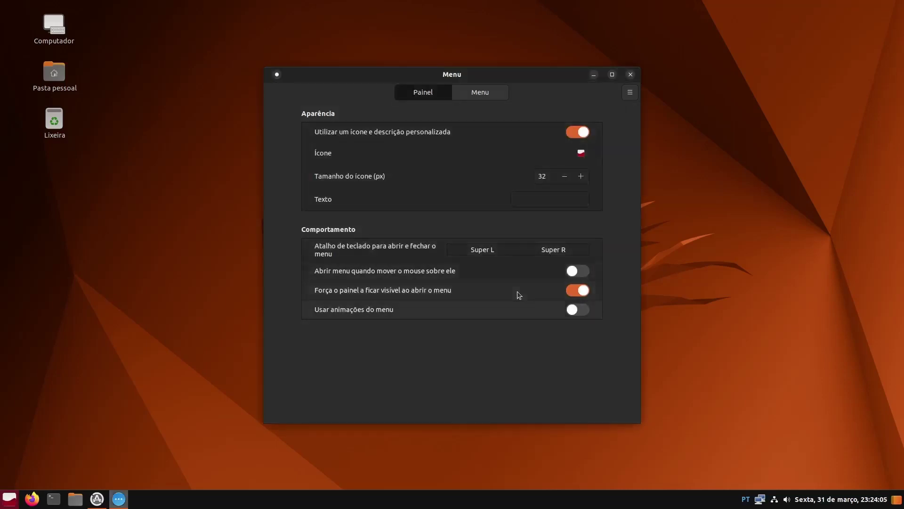
Turn off the custom icon and label option to restore the default Menu label, then close settings
left_click(582, 132)
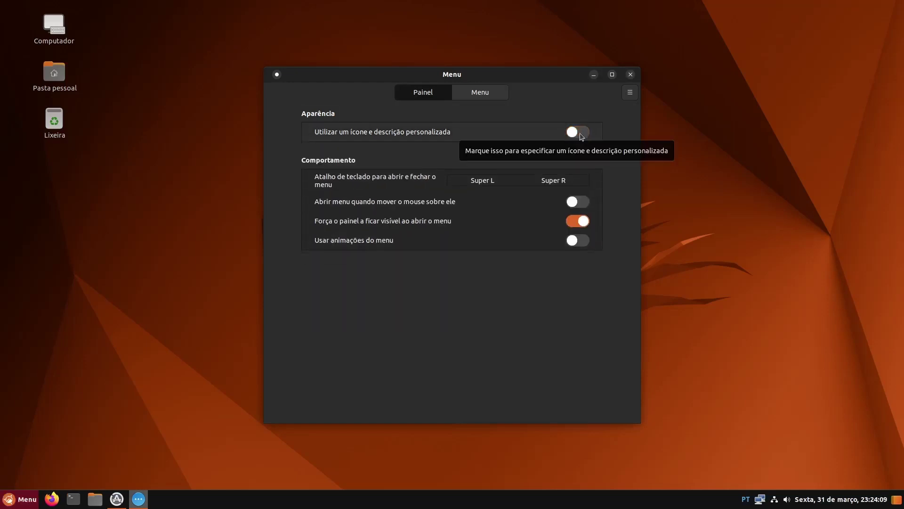
left_click(583, 136)
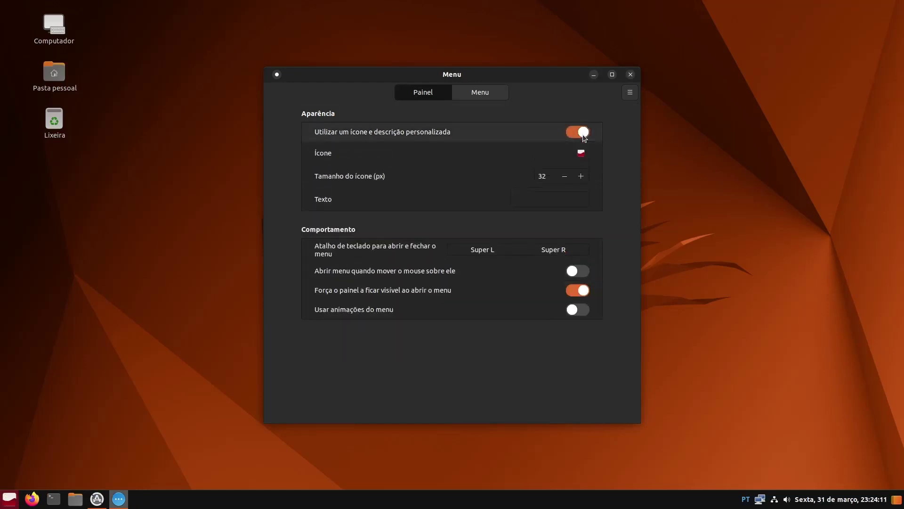
left_click(584, 136)
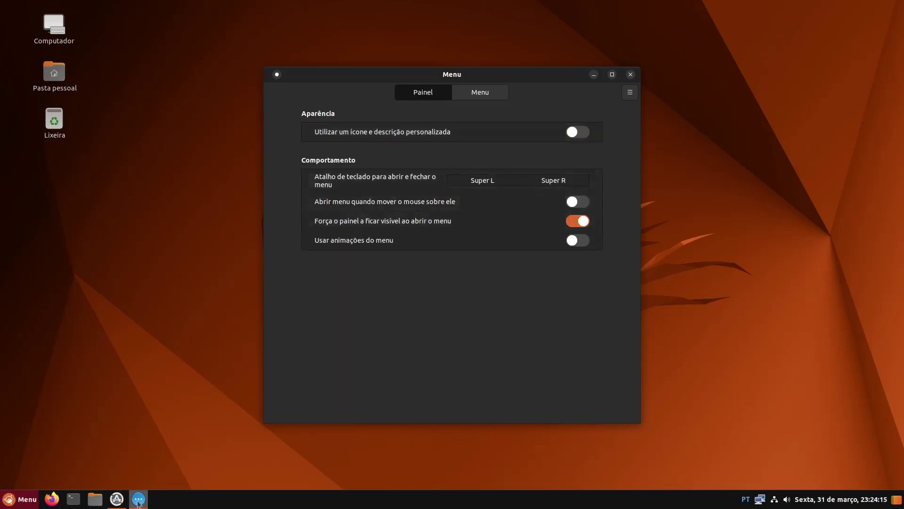
left_click(631, 75)
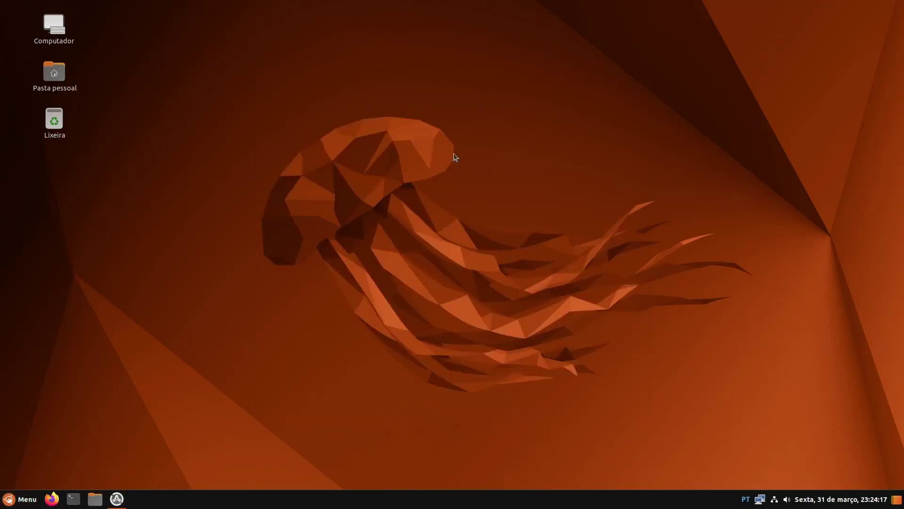
key("super")
key("super")
Reopen the Atualizador de programas window from the taskbar and dismiss its 469,7 MB update prompt
left_click(20, 498)
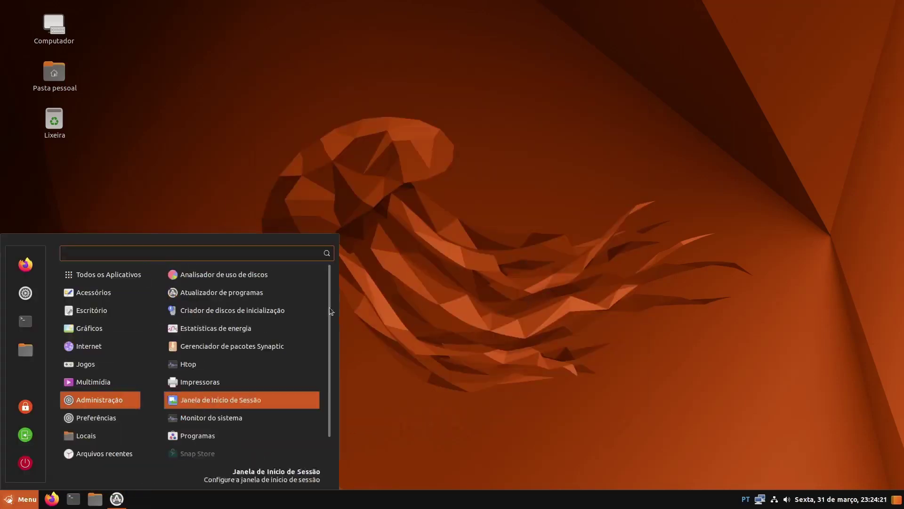
left_click(472, 302)
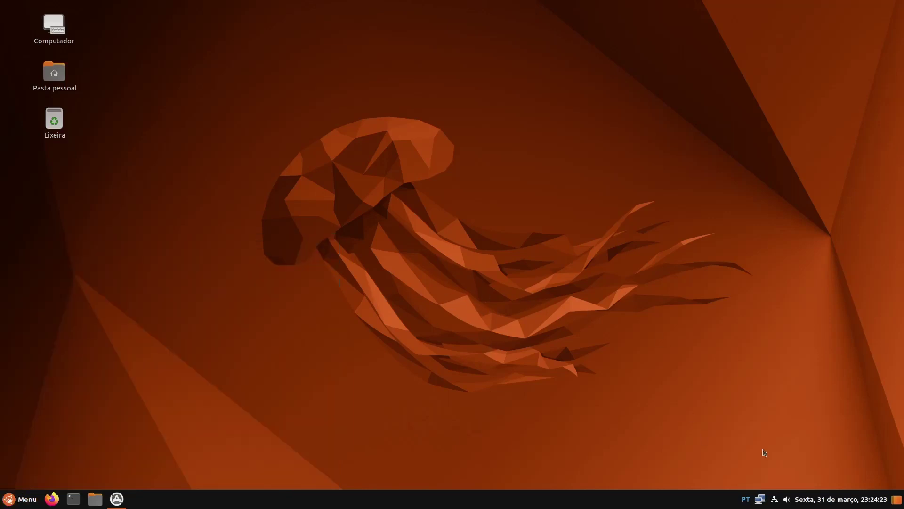
left_click(117, 498)
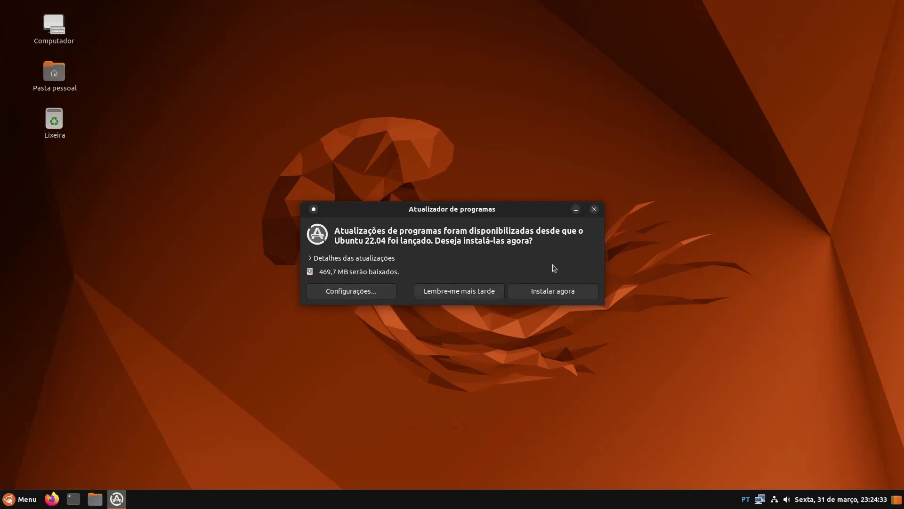
left_click(594, 209)
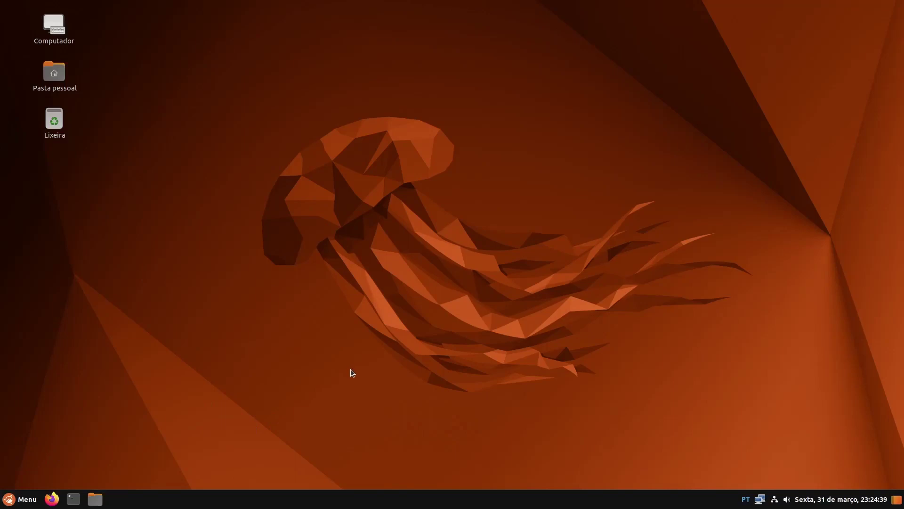
Open Personalizar from the desktop menu and drag the icon spacing slider tighter
right_click(394, 283)
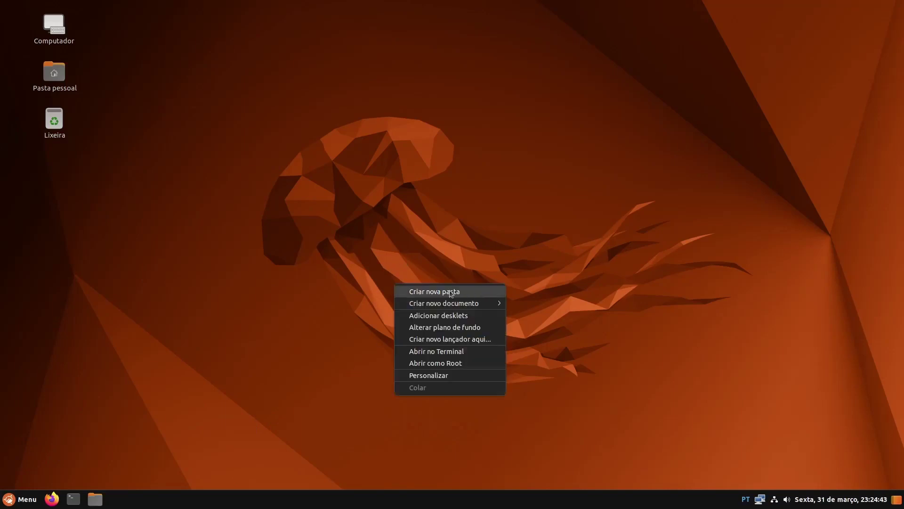
mouse_move(466, 307)
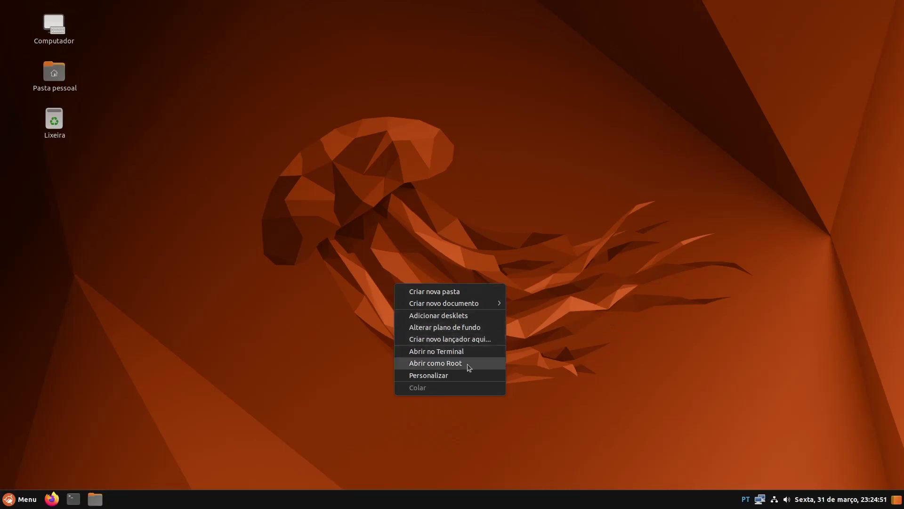
left_click(439, 375)
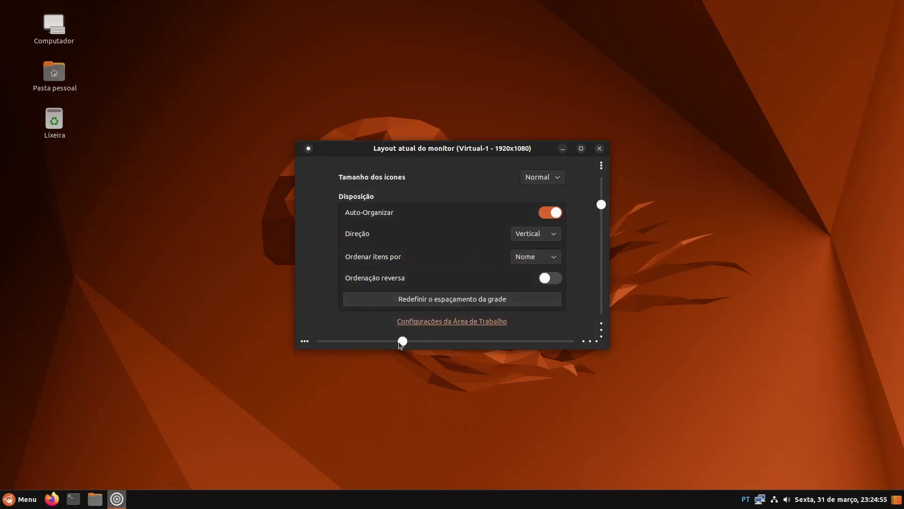
left_click_drag(400, 343, 390, 343)
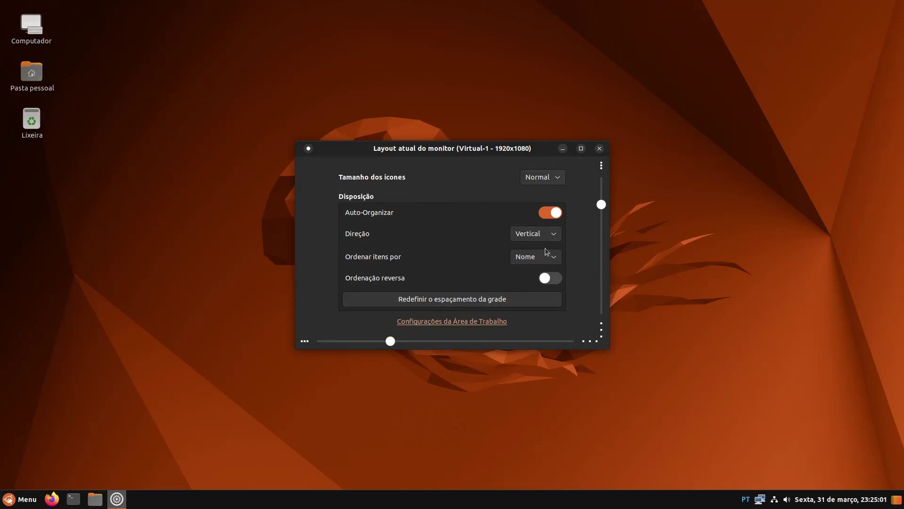
Hide the Pasta pessoal, Computador and Drives Montados desktop icons, then close both windows
left_click(492, 321)
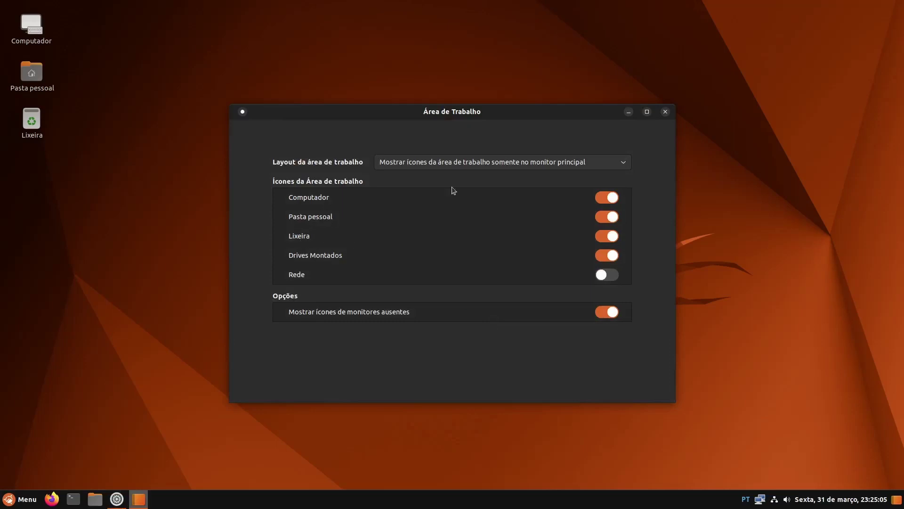
left_click(610, 220)
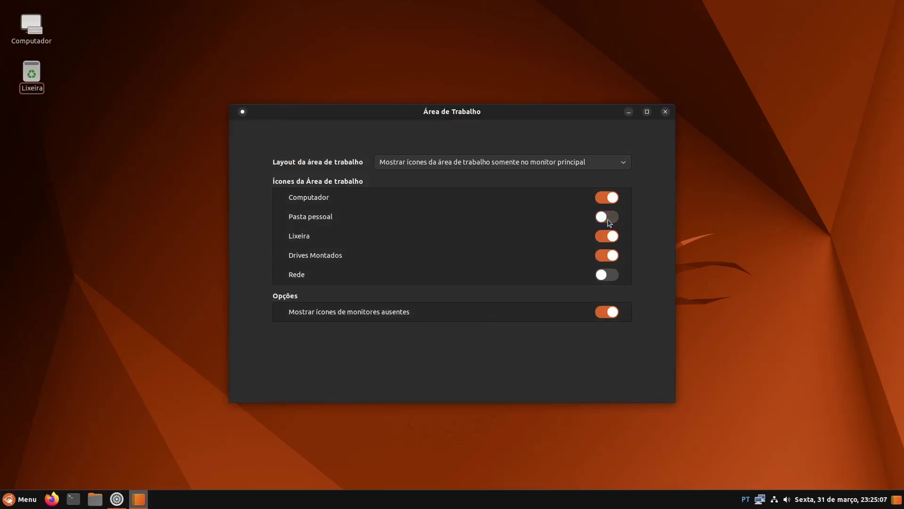
left_click(610, 199)
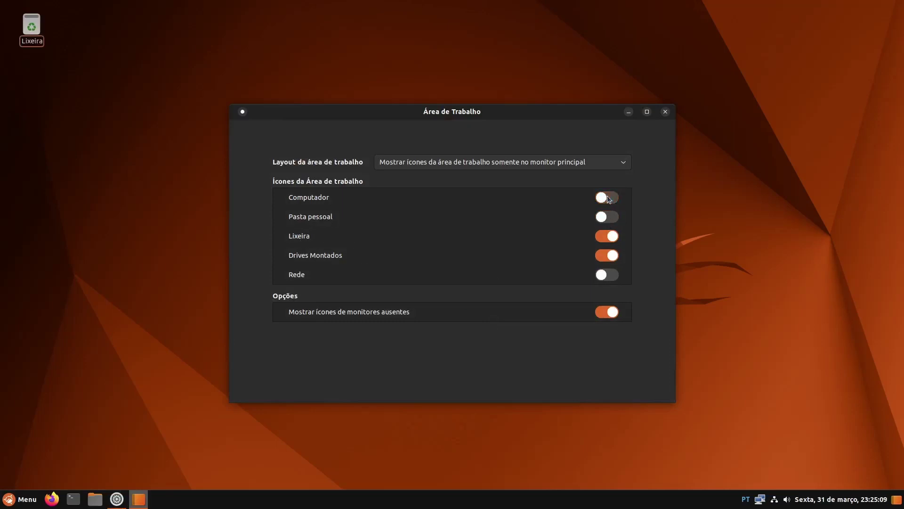
left_click(609, 258)
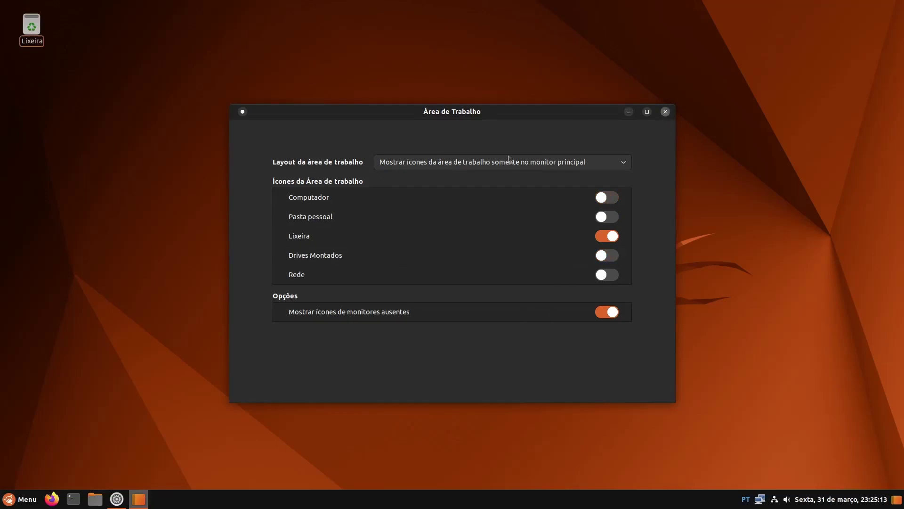
left_click(665, 112)
left_click(600, 149)
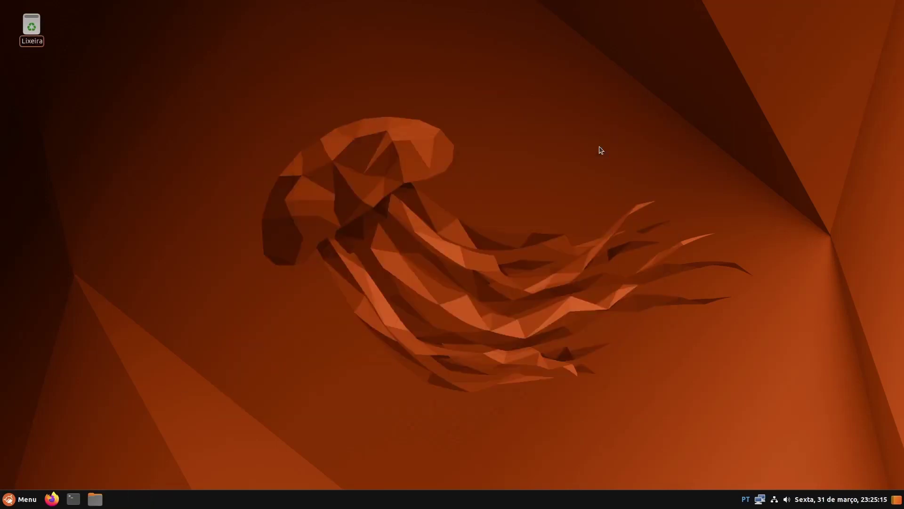
Open the Arquivos file manager on the home folder from the menu and nudge it right
left_click(20, 499)
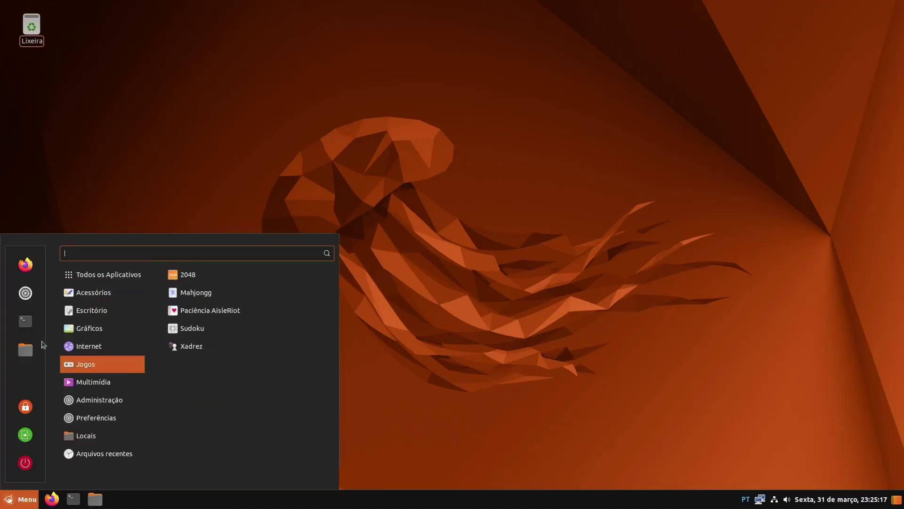
mouse_move(130, 307)
mouse_move(122, 443)
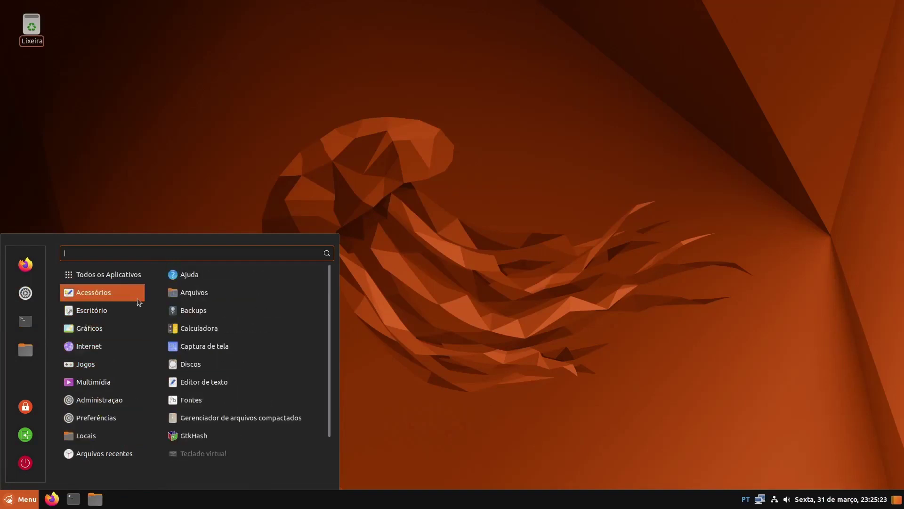
left_click(222, 292)
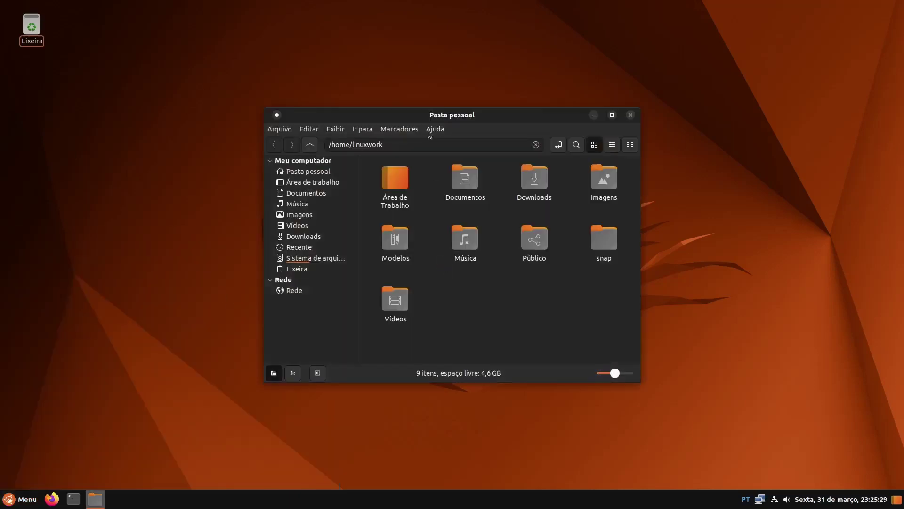
left_click_drag(456, 124, 469, 123)
Launch Backups from the application menu and minimize the Pasta pessoal window
left_click(21, 498)
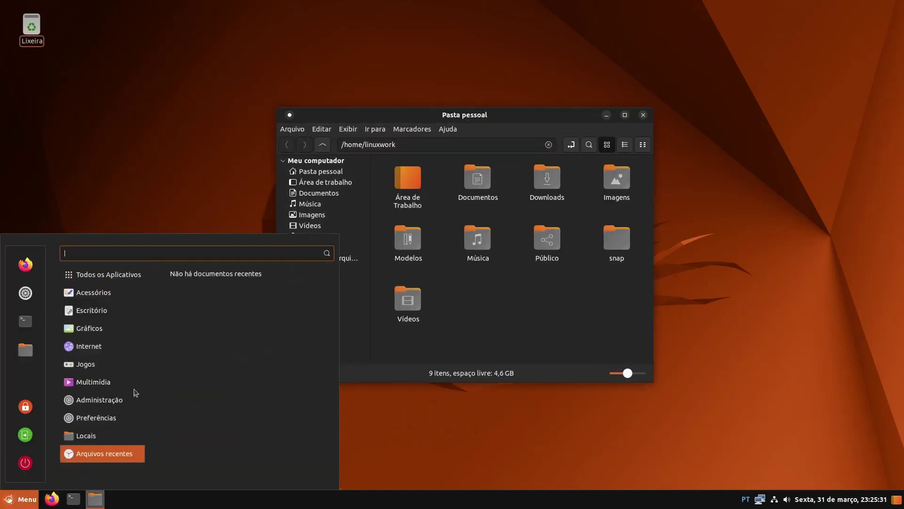
type("nau")
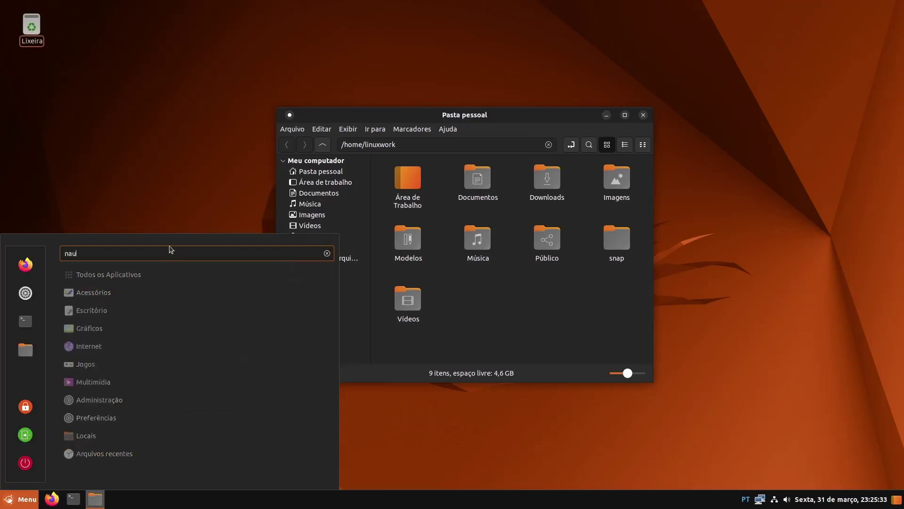
key("BackSpace")
key("BackSpace")
key("BackSpace")
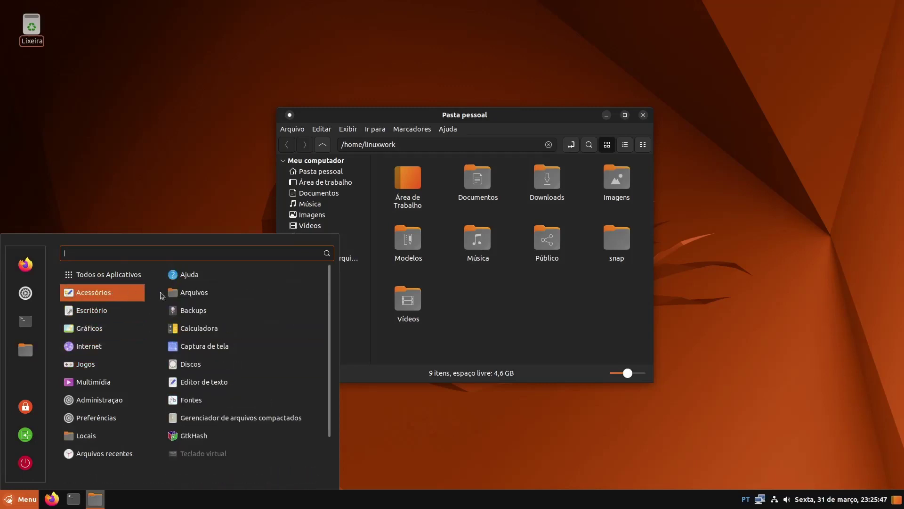
left_click(204, 311)
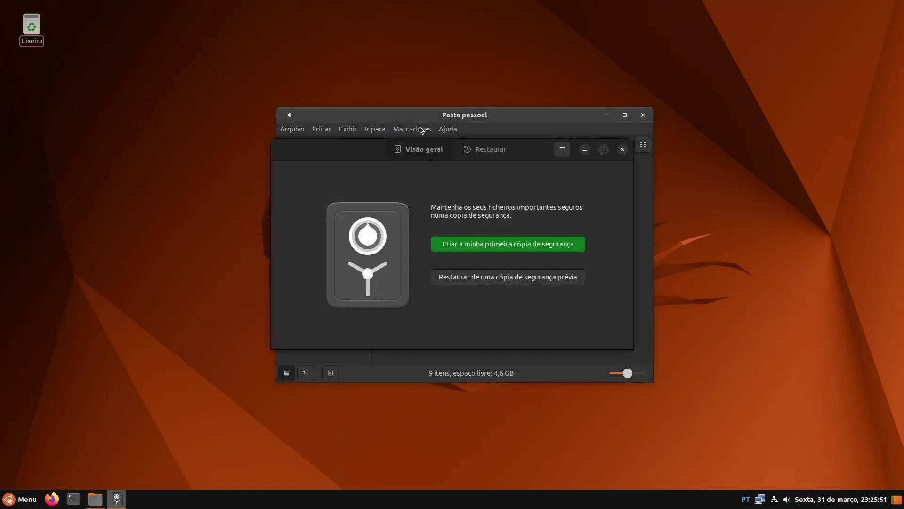
left_click(608, 116)
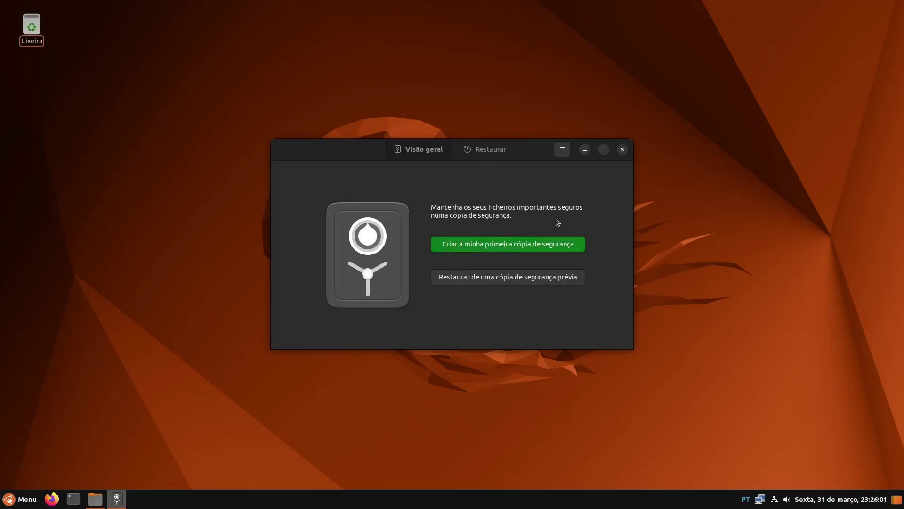
Close Backups and browse the menu categories from Acessórios down to Administração, reaching Htop
left_click(622, 149)
key("super")
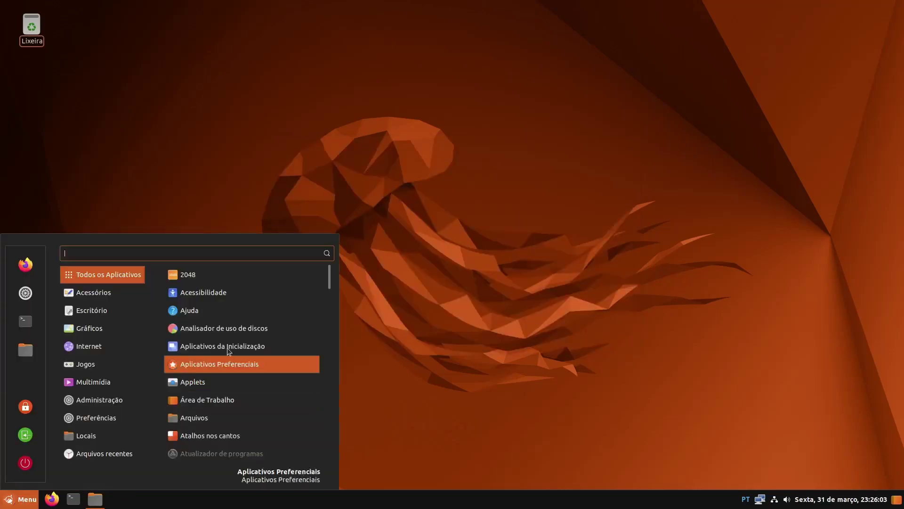
left_click(134, 295)
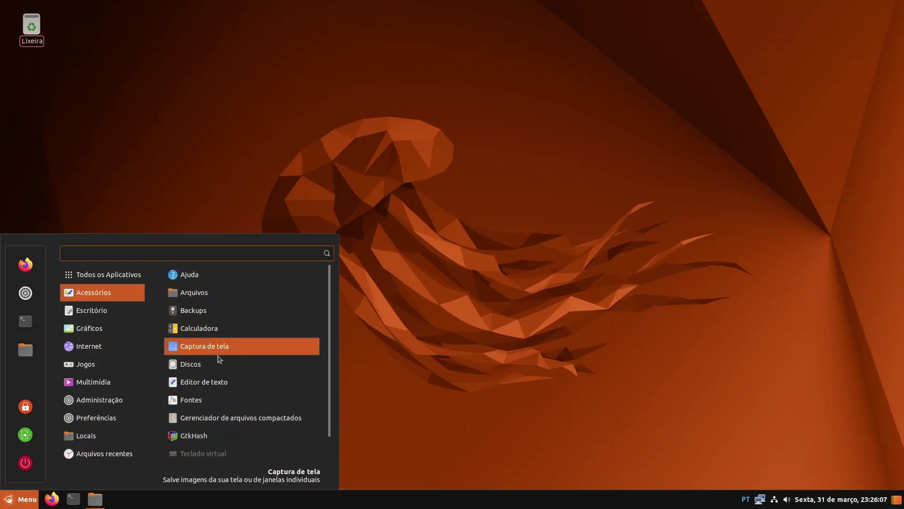
scroll(225, 388, "down", 1)
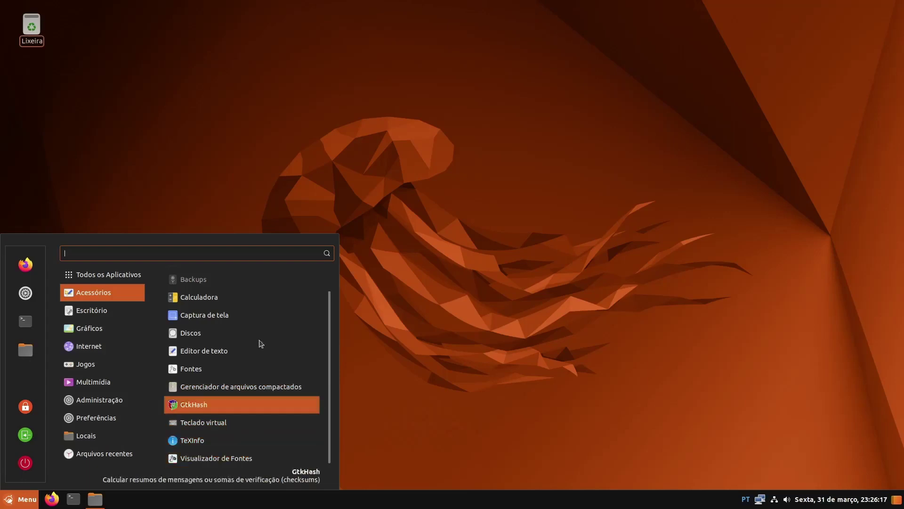
mouse_move(100, 315)
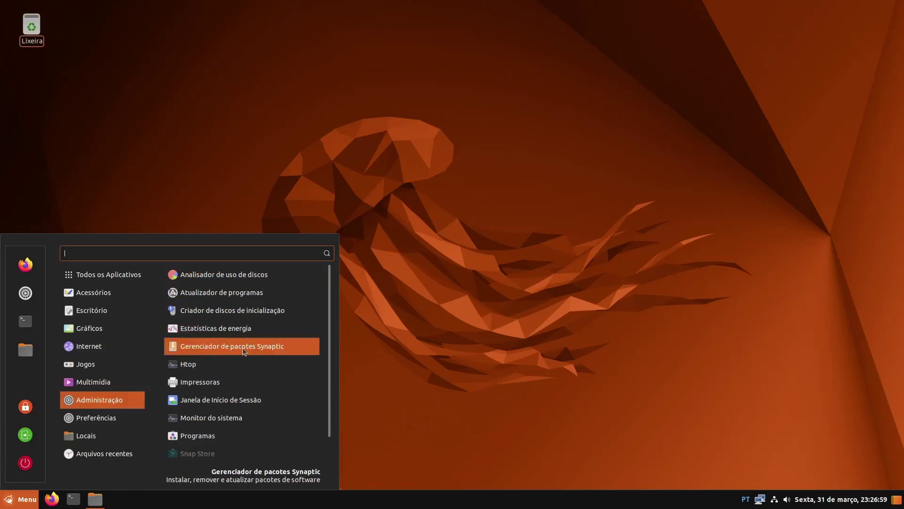
scroll(253, 348, "down", 1)
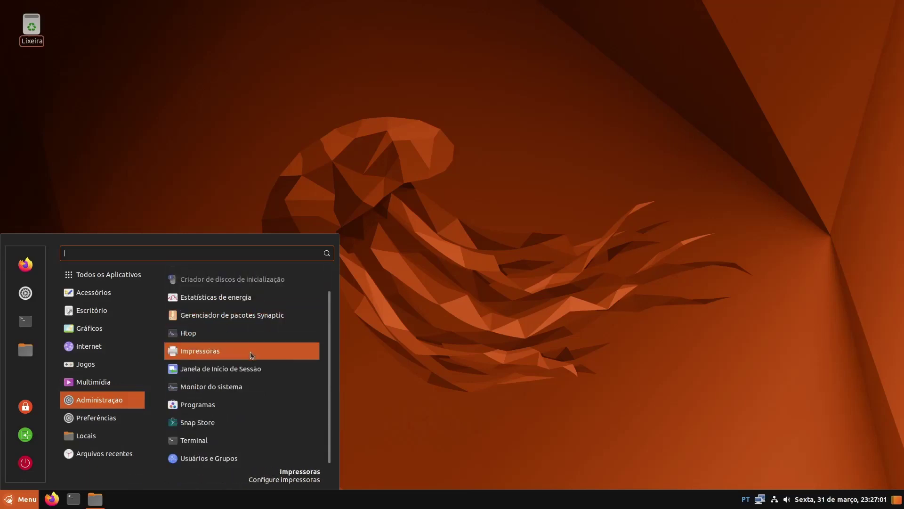
Launch Htop, then open Monitor do sistema on its Recursos graphs tab
left_click(219, 339)
key("super")
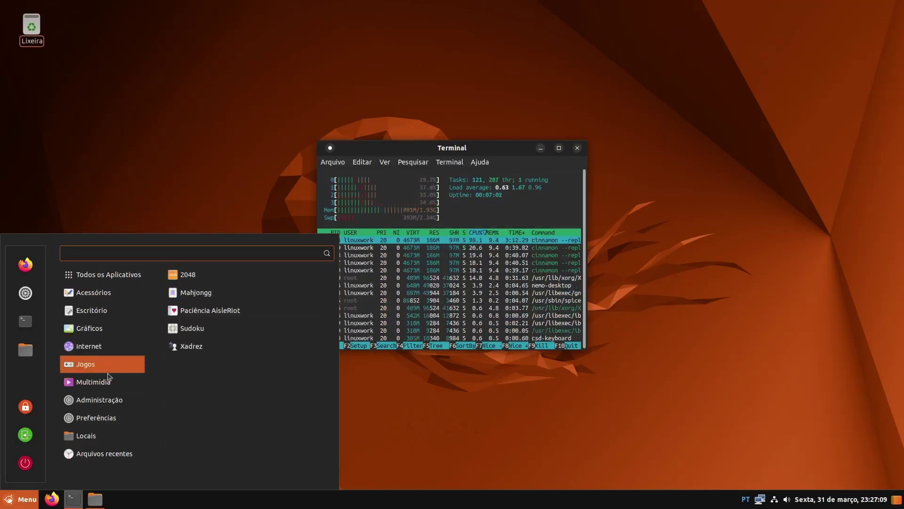
mouse_move(104, 385)
mouse_move(112, 405)
scroll(203, 368, "down", 1)
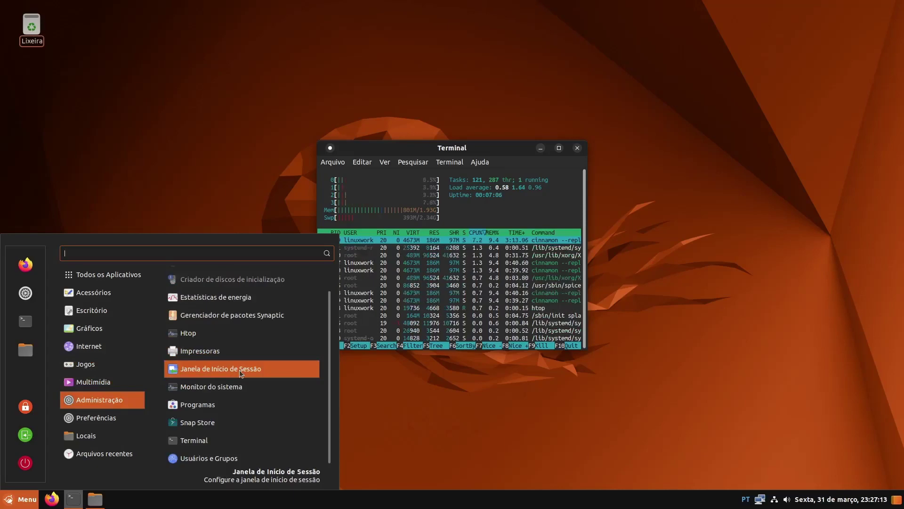
left_click(213, 388)
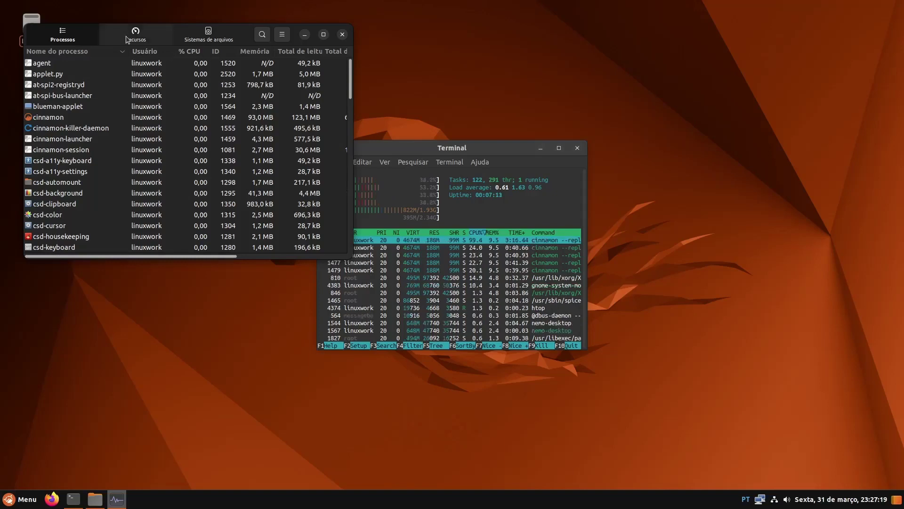
left_click(127, 37)
Rearrange the windows, close the htop terminal, and move System Monitor to the right side
left_click_drag(221, 63, 223, 167)
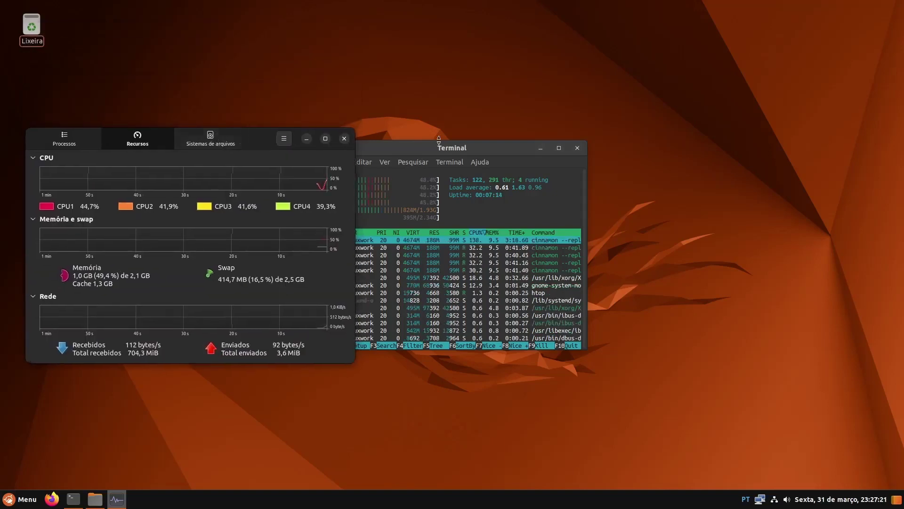
left_click(453, 152)
left_click_drag(453, 152, 532, 148)
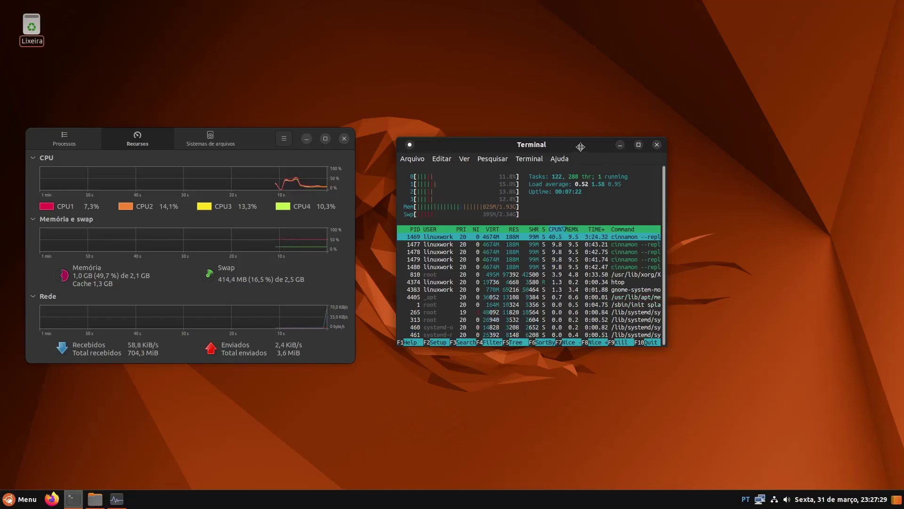
left_click_drag(580, 146, 595, 142)
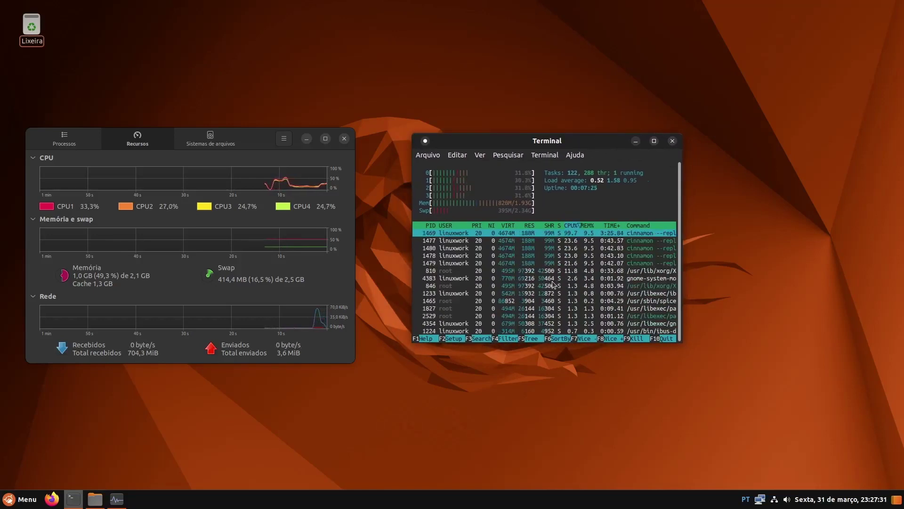
left_click(672, 140)
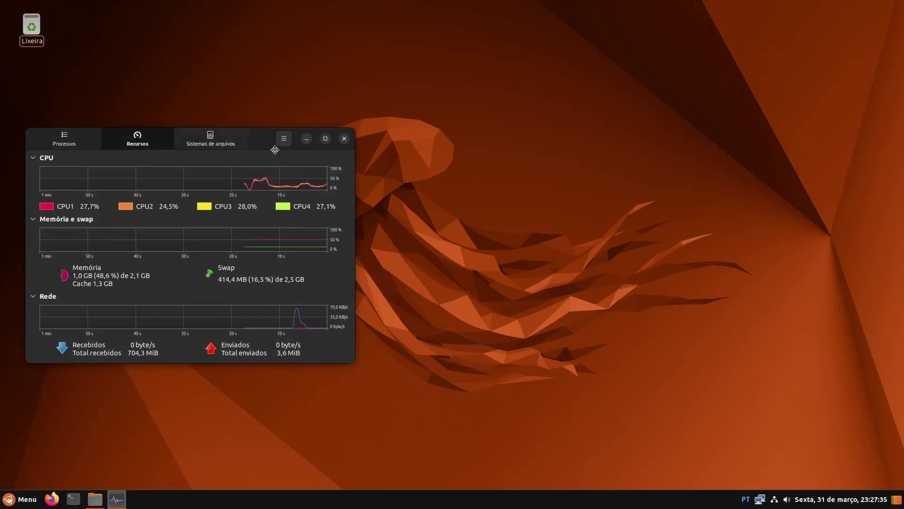
left_click_drag(257, 187, 798, 286)
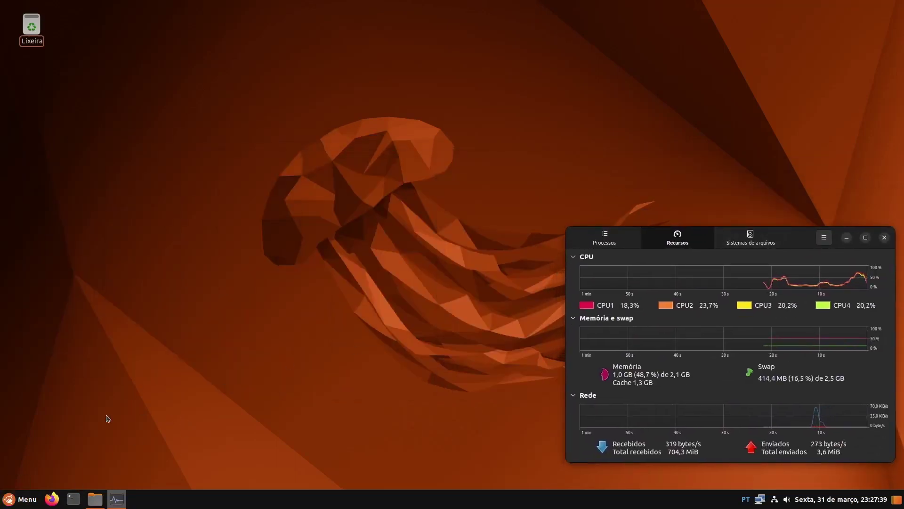
Launch the Programas software store from the application menu and dismiss its welcome screen
key("super")
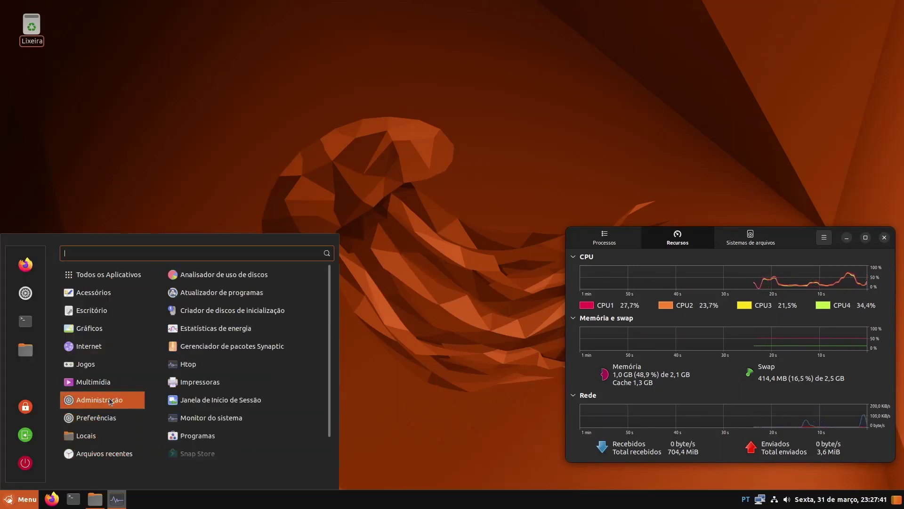
scroll(242, 372, "down", 2)
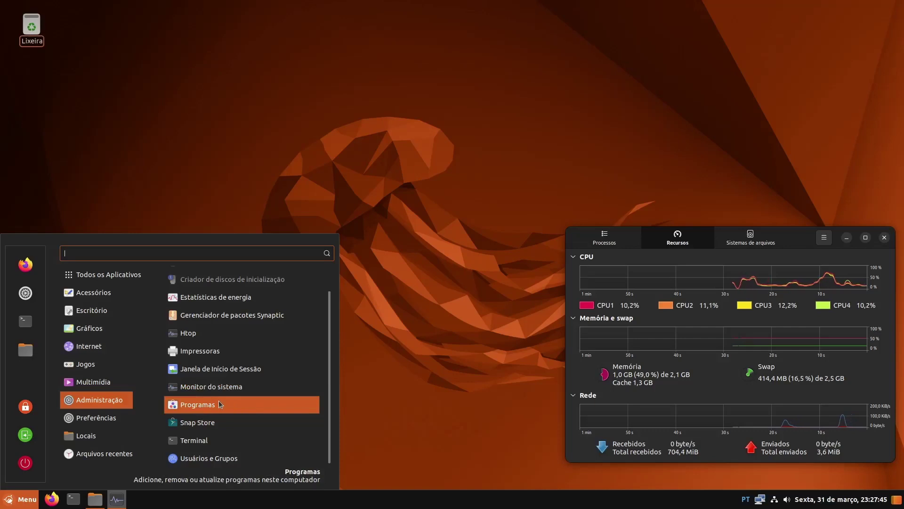
left_click(219, 404)
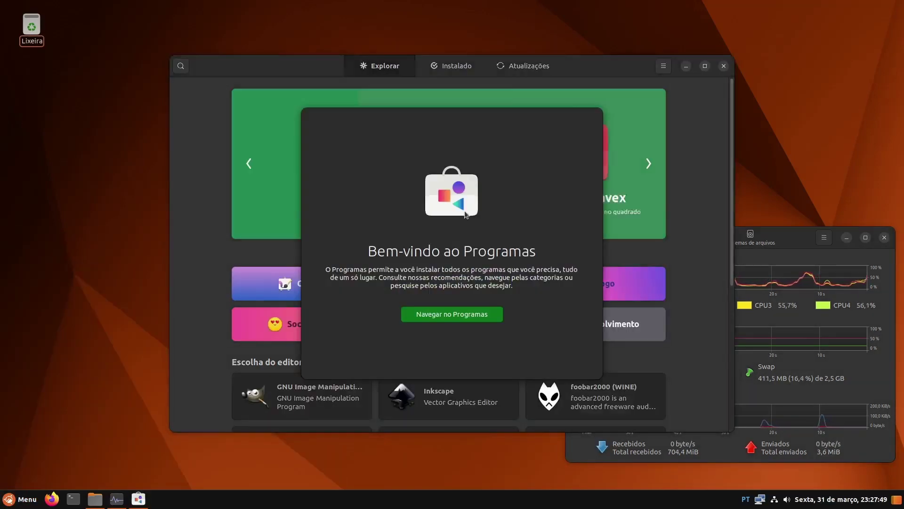
left_click(461, 315)
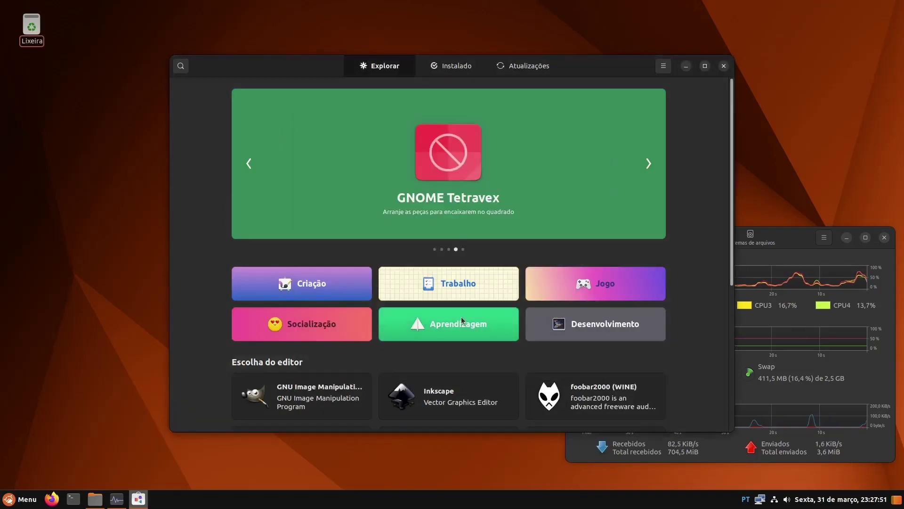
Nudge the store window up, browse the Explorar featured apps, then show the Instalado list
left_click_drag(580, 73, 579, 55)
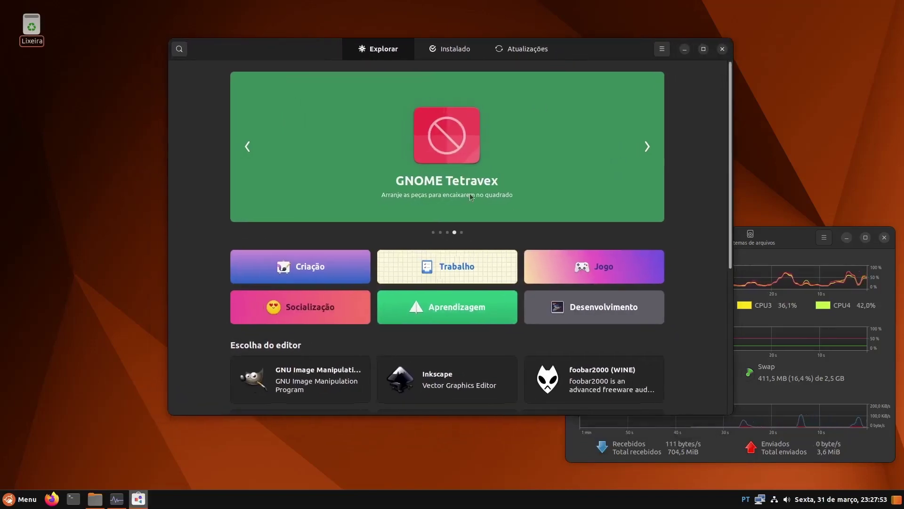
scroll(471, 197, "down", 5)
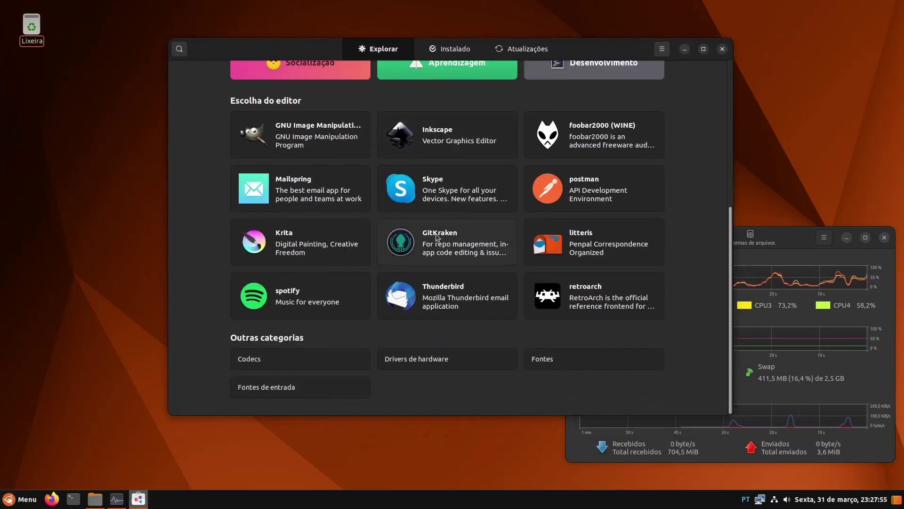
scroll(407, 261, "up", 5)
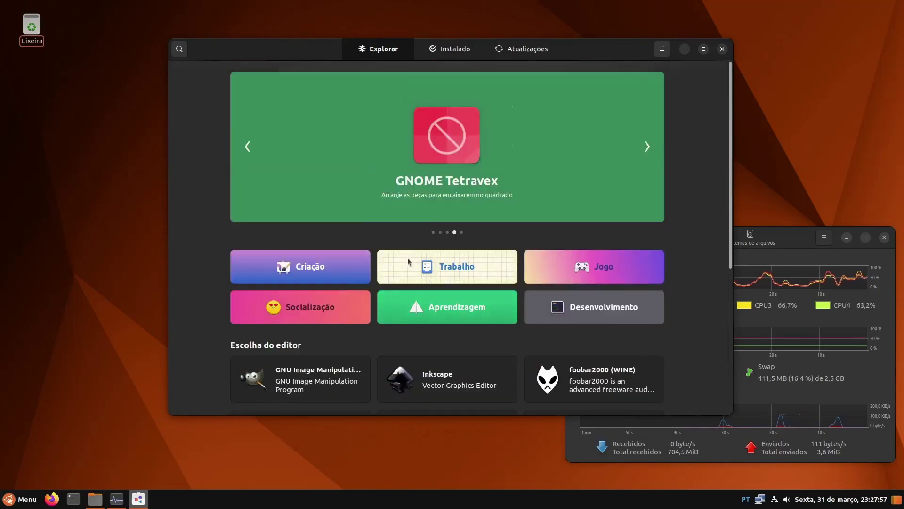
left_click(453, 52)
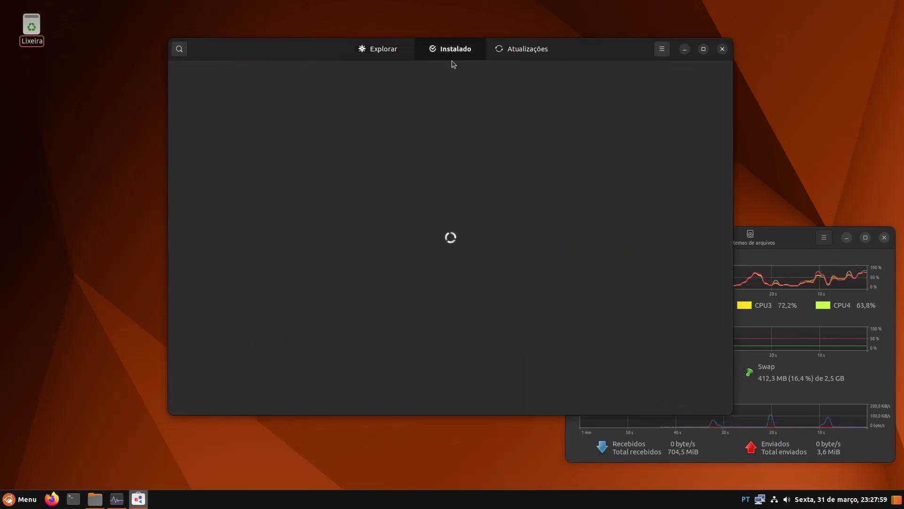